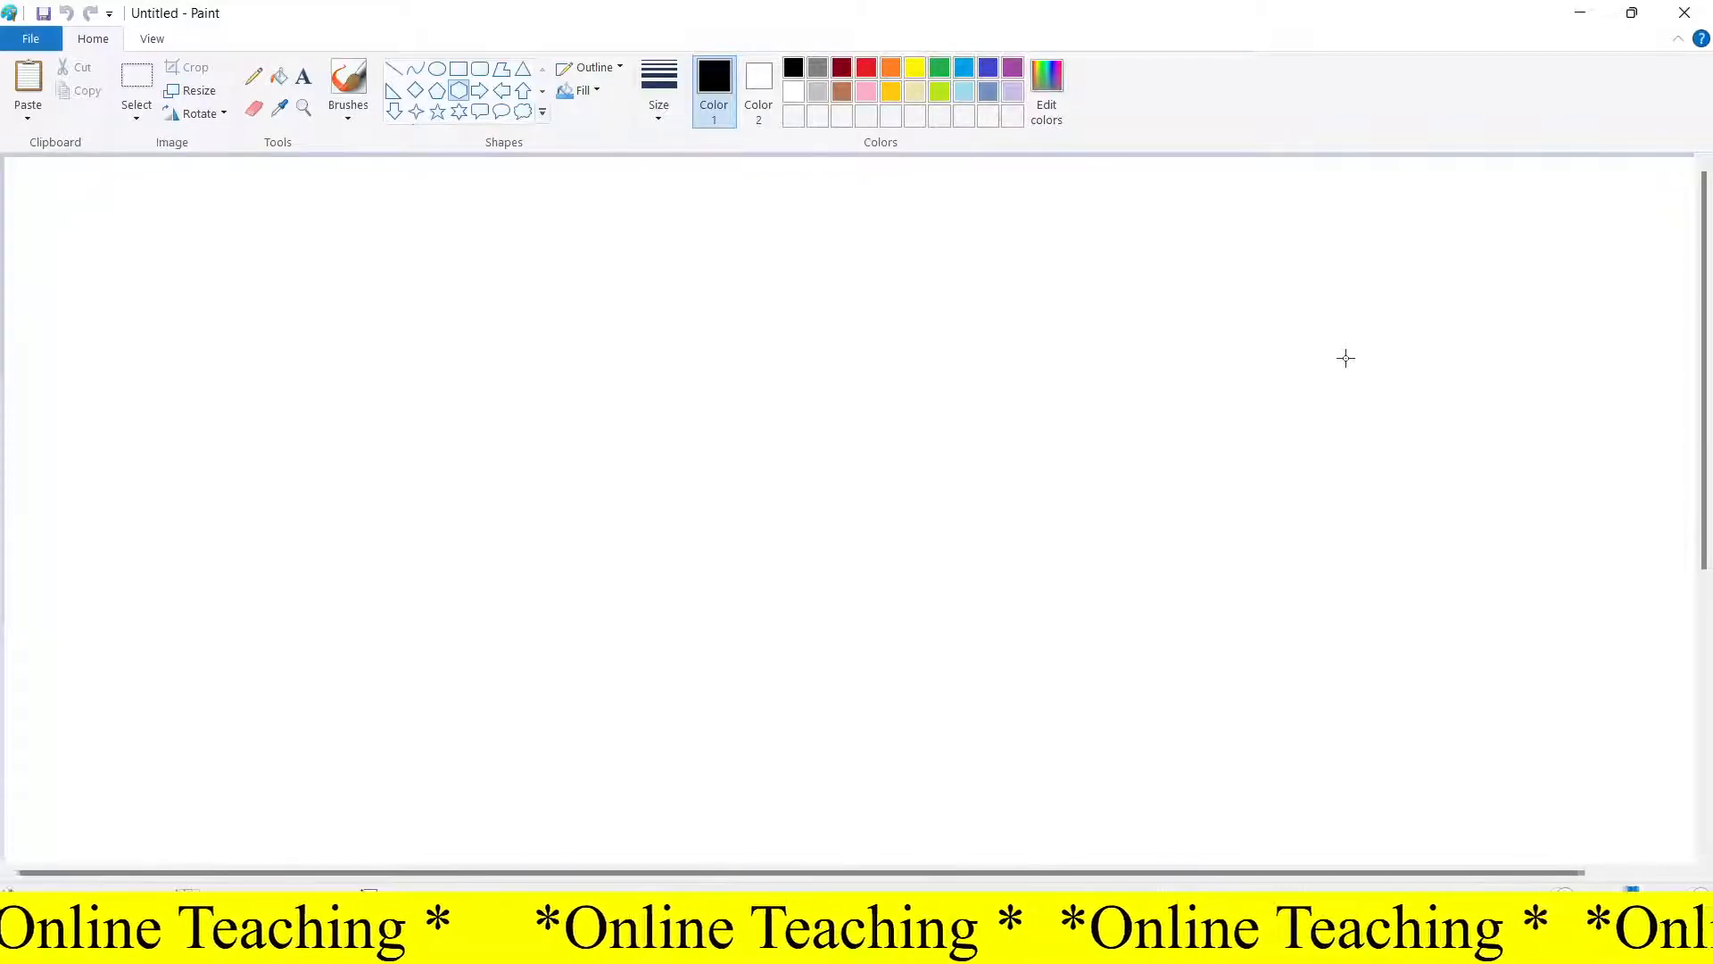
# Fill the whole canvas with black using the Fill tool
pyautogui.click(281, 78)
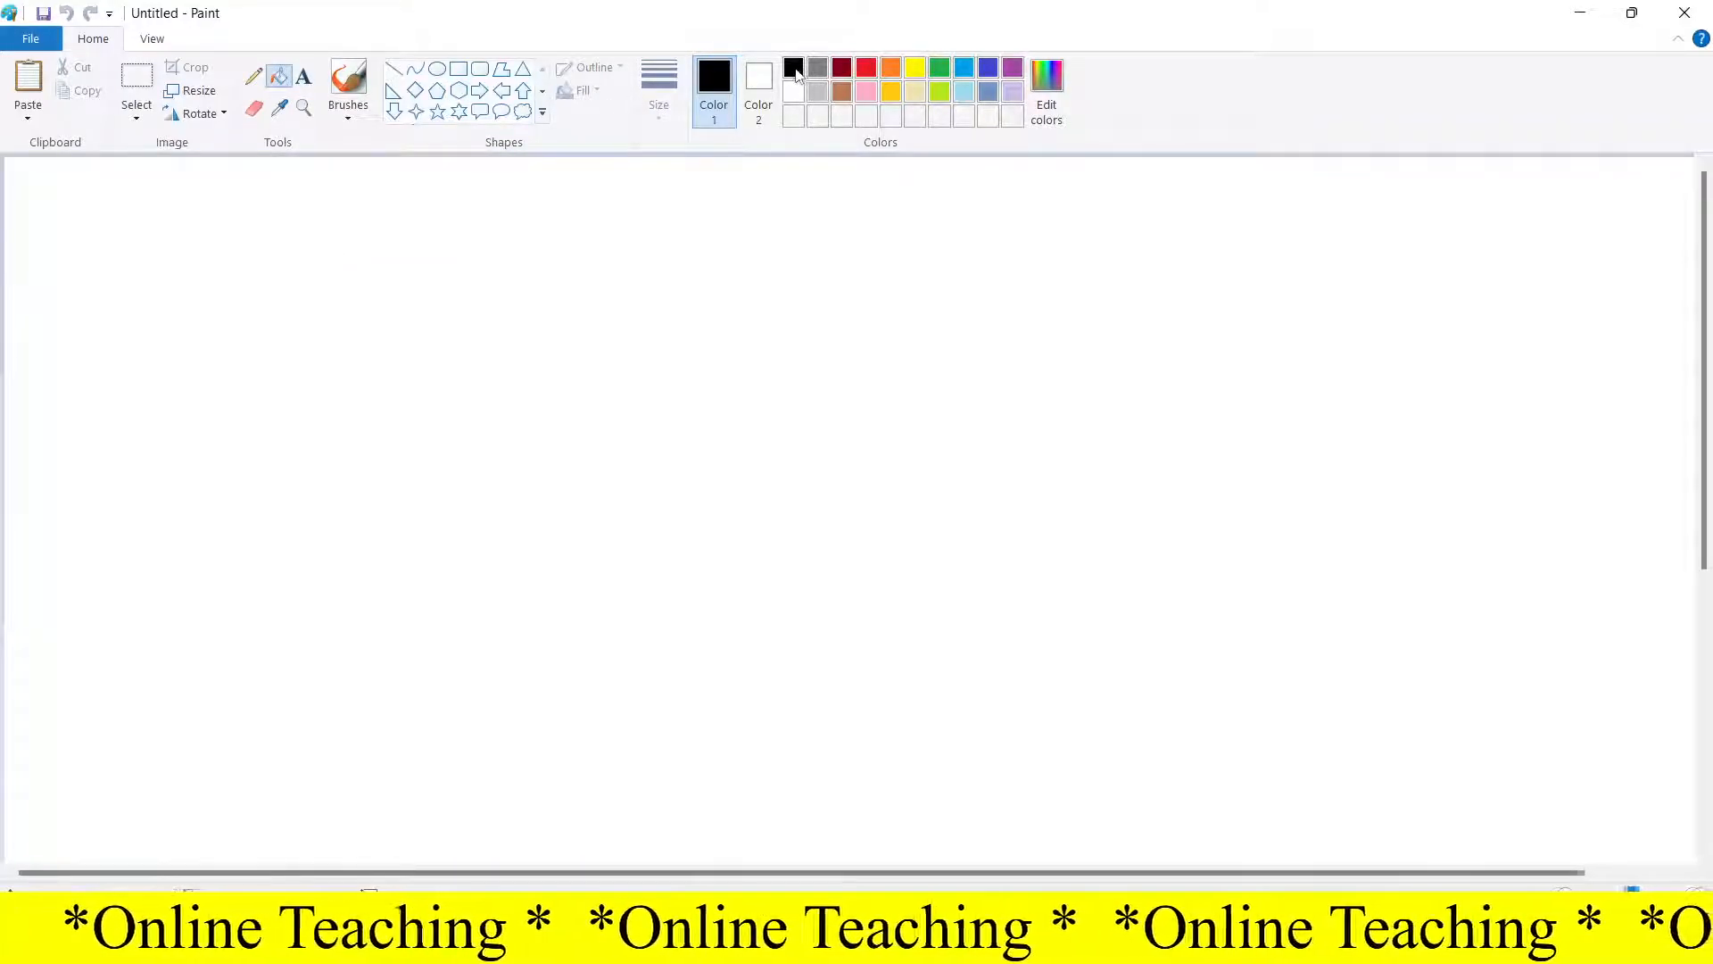
pyautogui.click(474, 238)
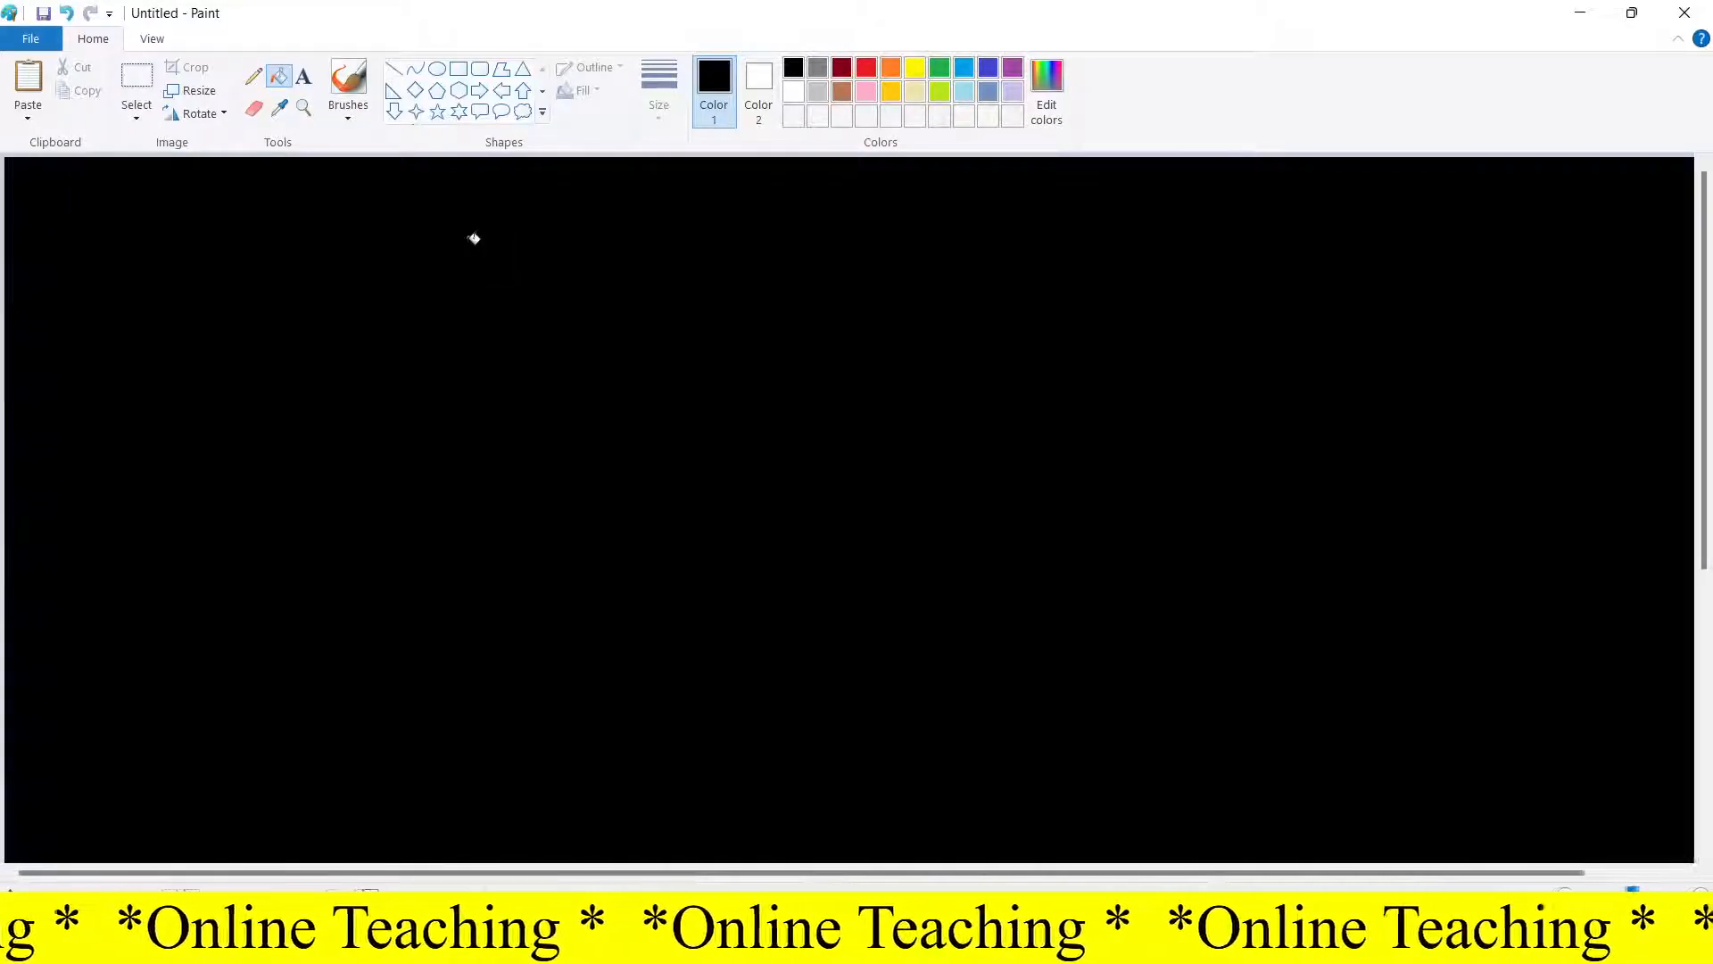
# Draw seven white outlined stars of varying sizes scattered across the black canvas
pyautogui.click(441, 119)
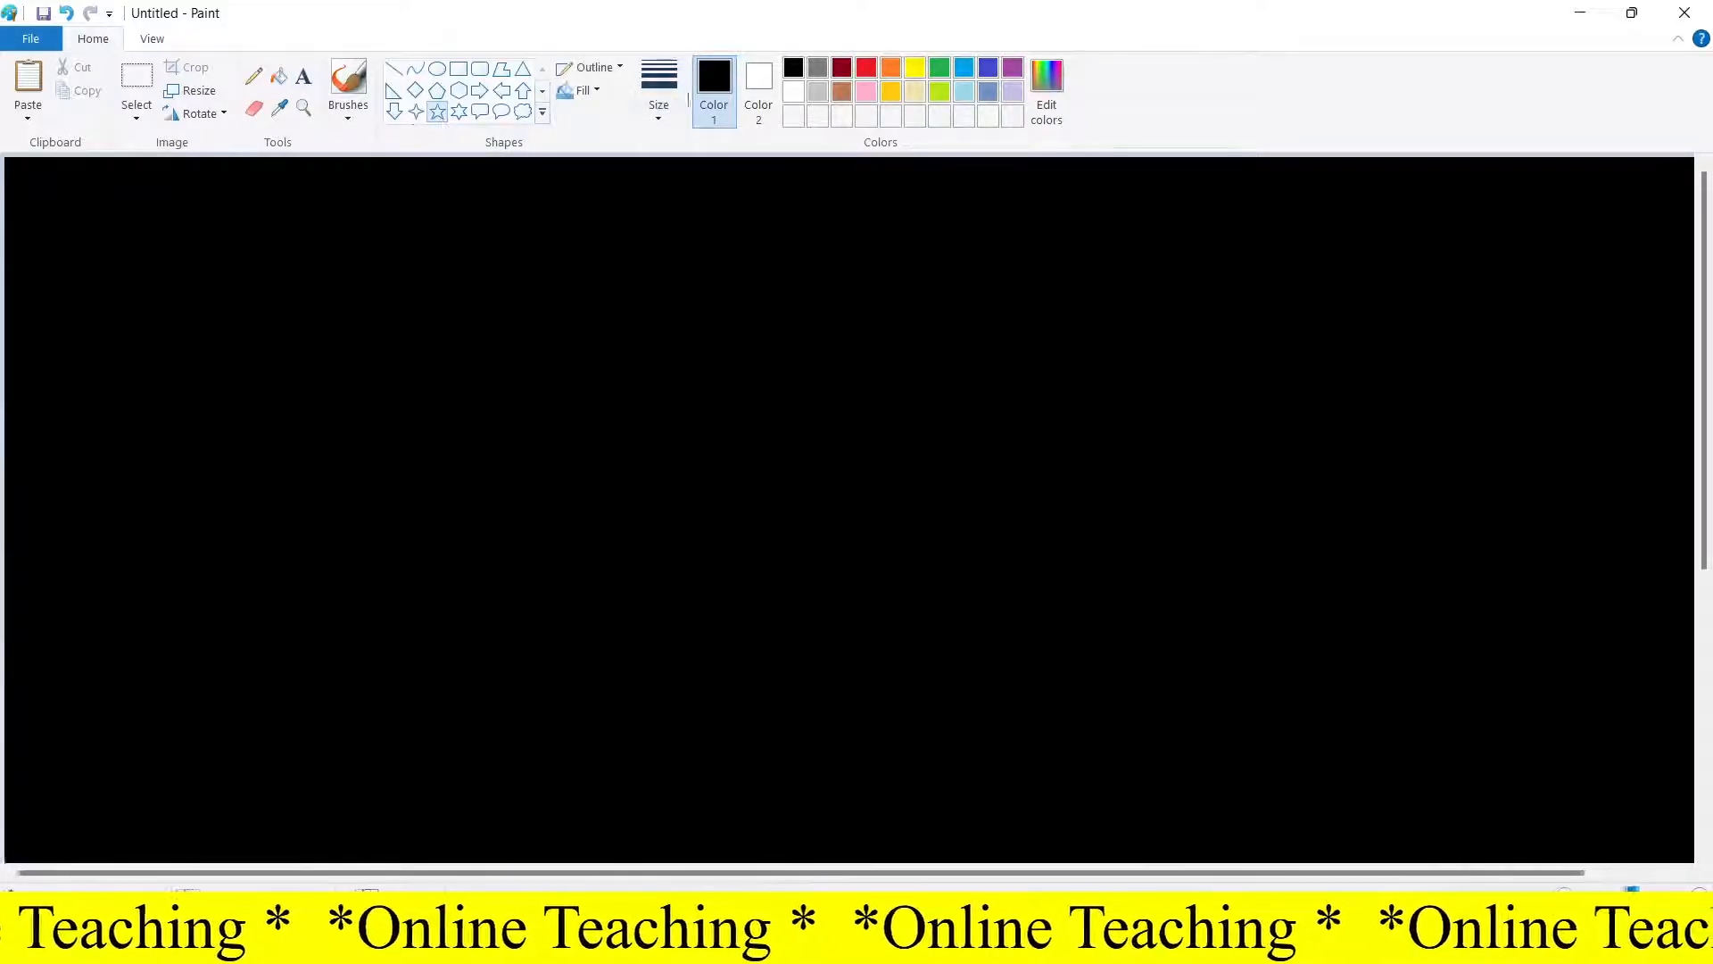
pyautogui.click(793, 92)
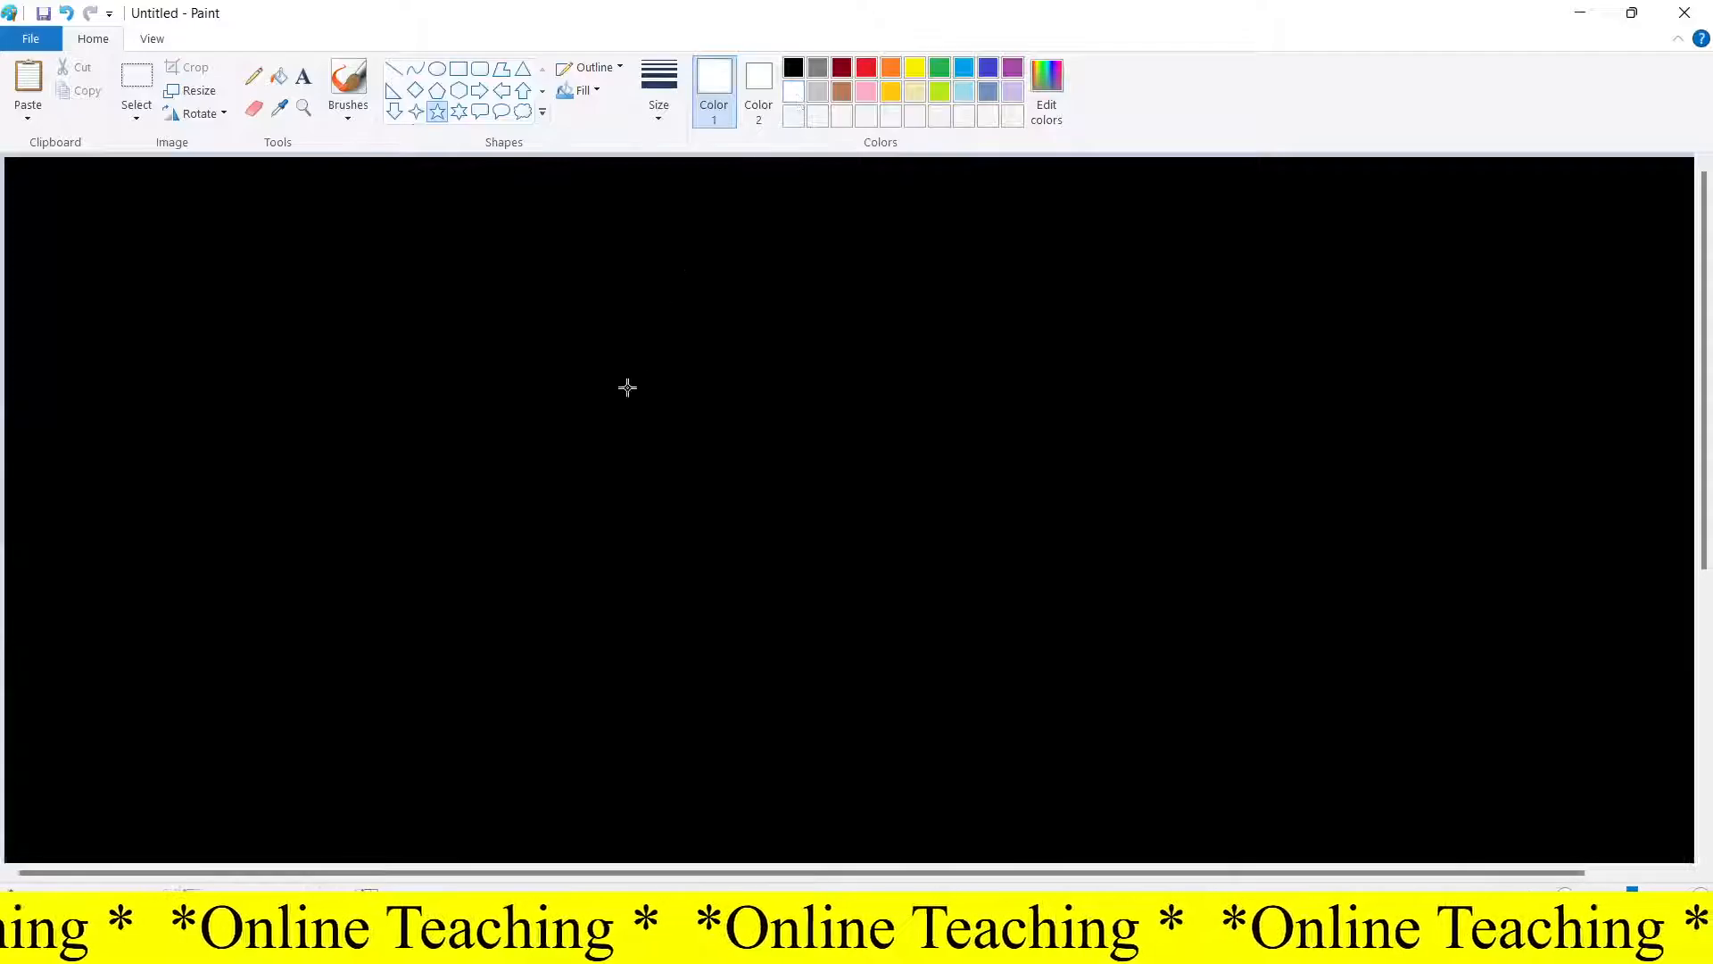
pyautogui.moveTo(404, 394); pyautogui.dragTo(498, 472)
pyautogui.moveTo(817, 463); pyautogui.dragTo(892, 549)
pyautogui.moveTo(1167, 537); pyautogui.dragTo(1234, 626)
pyautogui.moveTo(1375, 502); pyautogui.dragTo(1449, 568)
pyautogui.moveTo(200, 616); pyautogui.dragTo(279, 685)
pyautogui.moveTo(455, 653); pyautogui.dragTo(526, 721)
pyautogui.moveTo(772, 711); pyautogui.dragTo(834, 774)
pyautogui.click(943, 675)
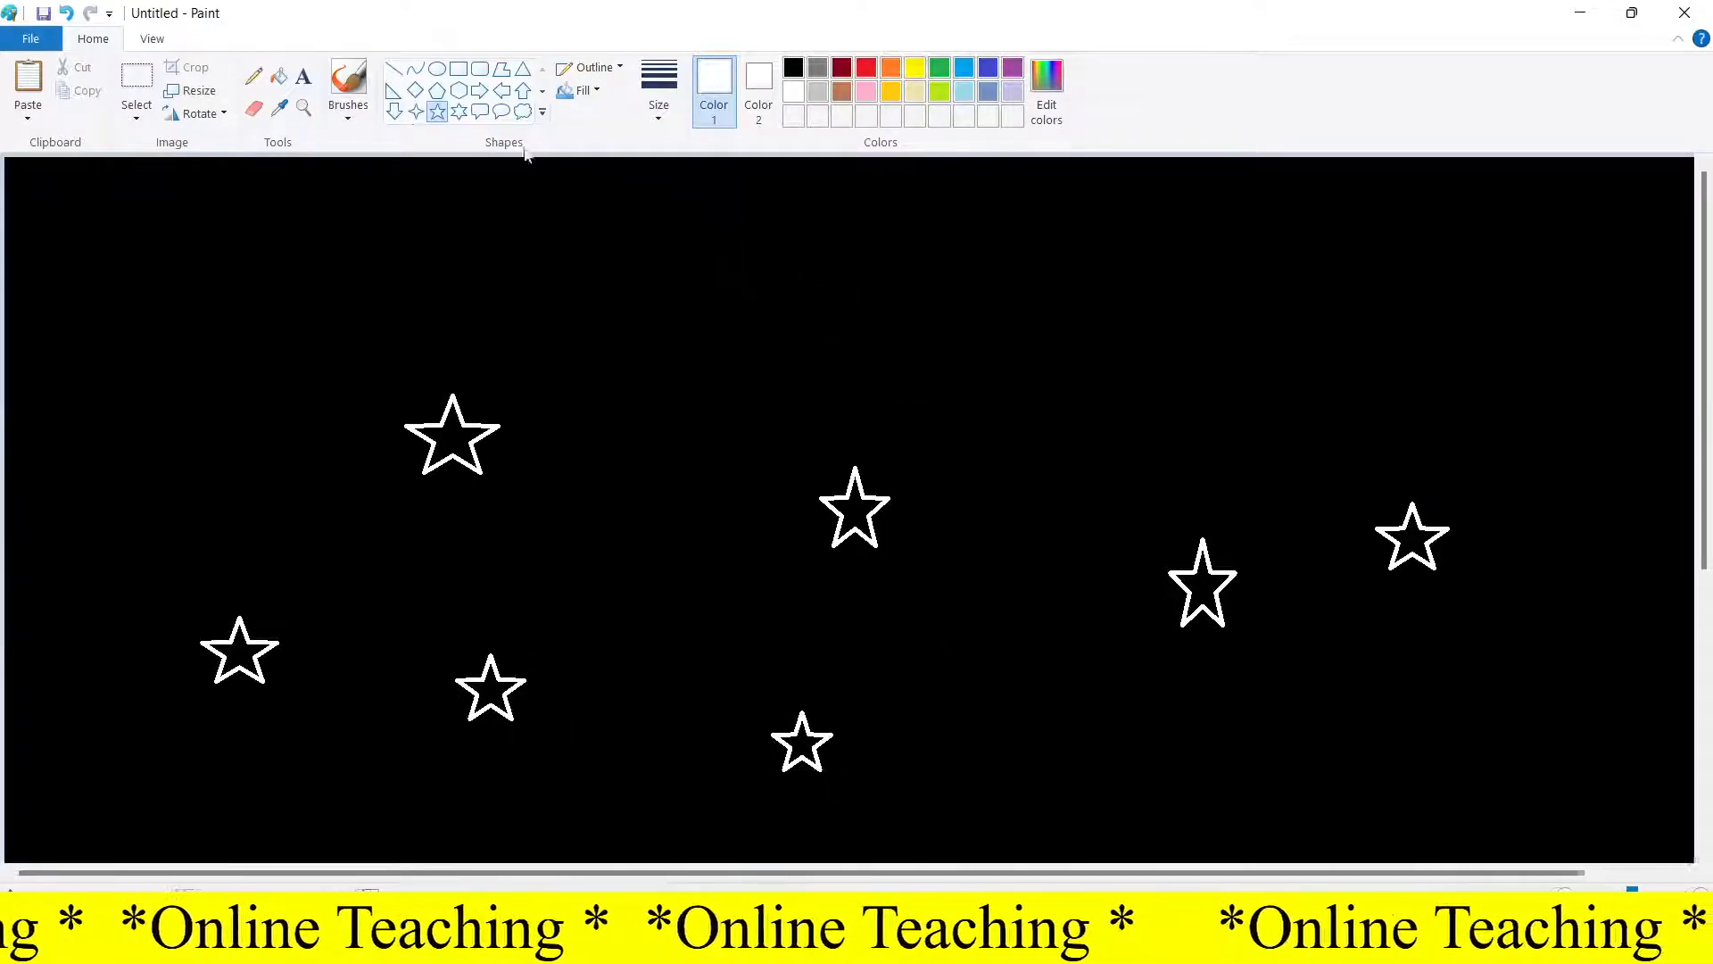
# Draw a circle about 100 px wide near the top centre and fill it with white
pyautogui.click(437, 69)
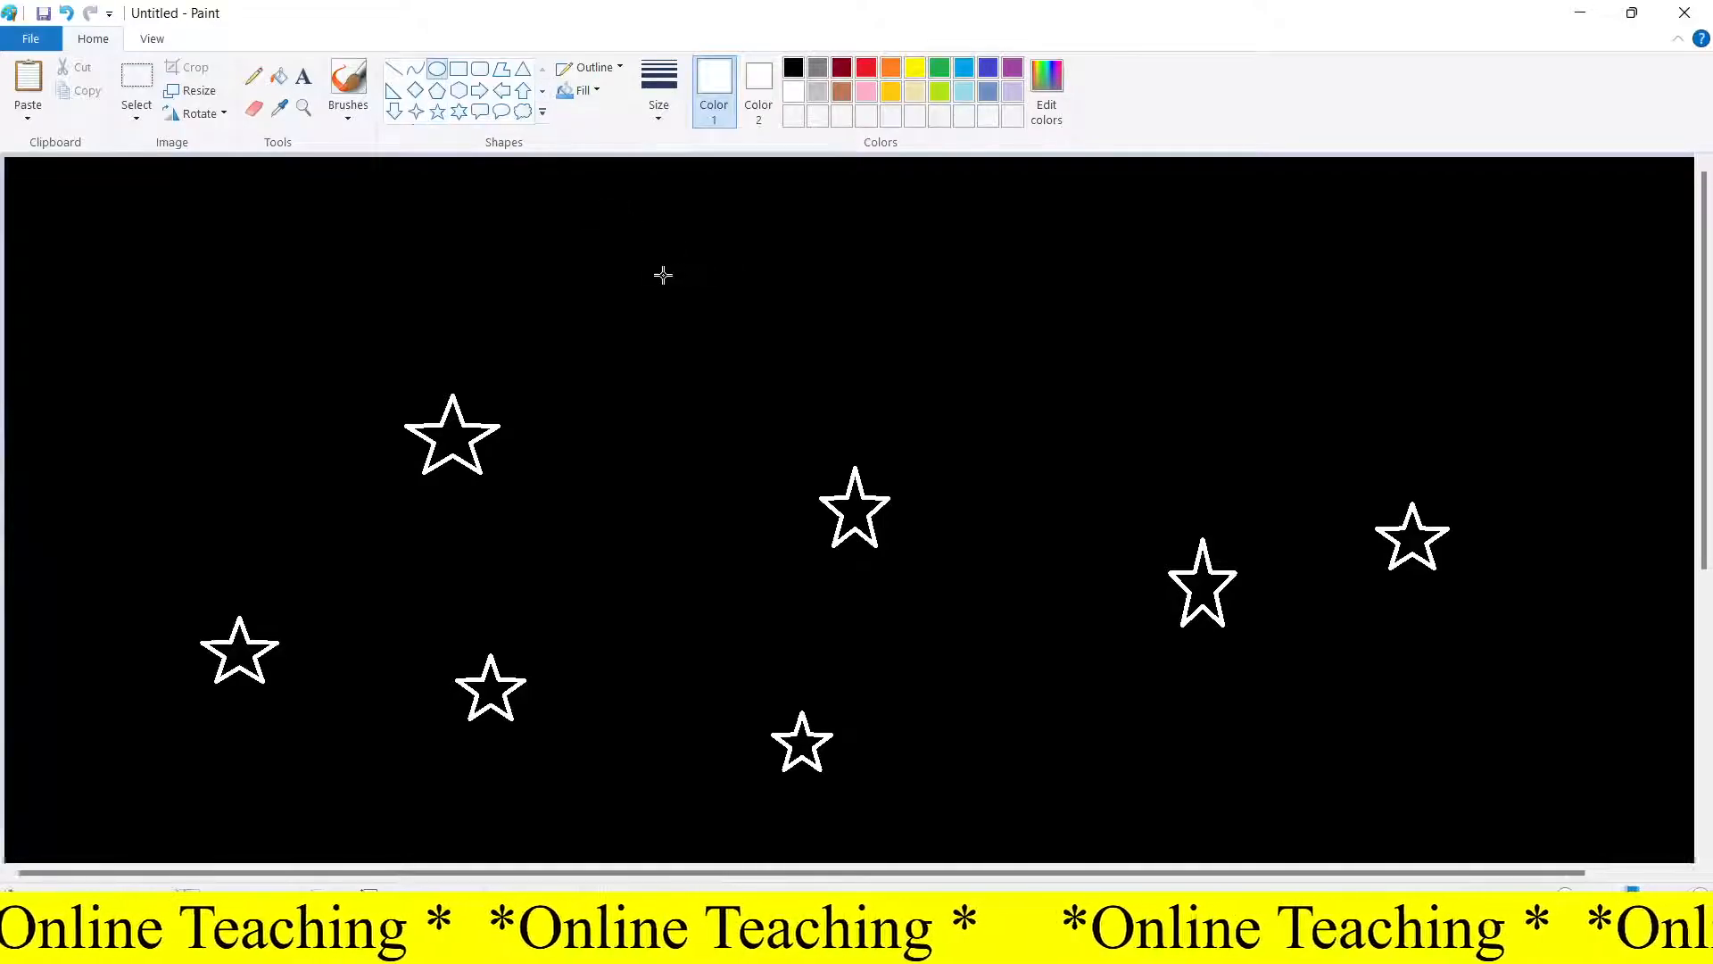
pyautogui.moveTo(607, 256)
pyautogui.mouseDown()
pyautogui.moveTo(684, 306)
pyautogui.moveTo(779, 416)
pyautogui.mouseUp()
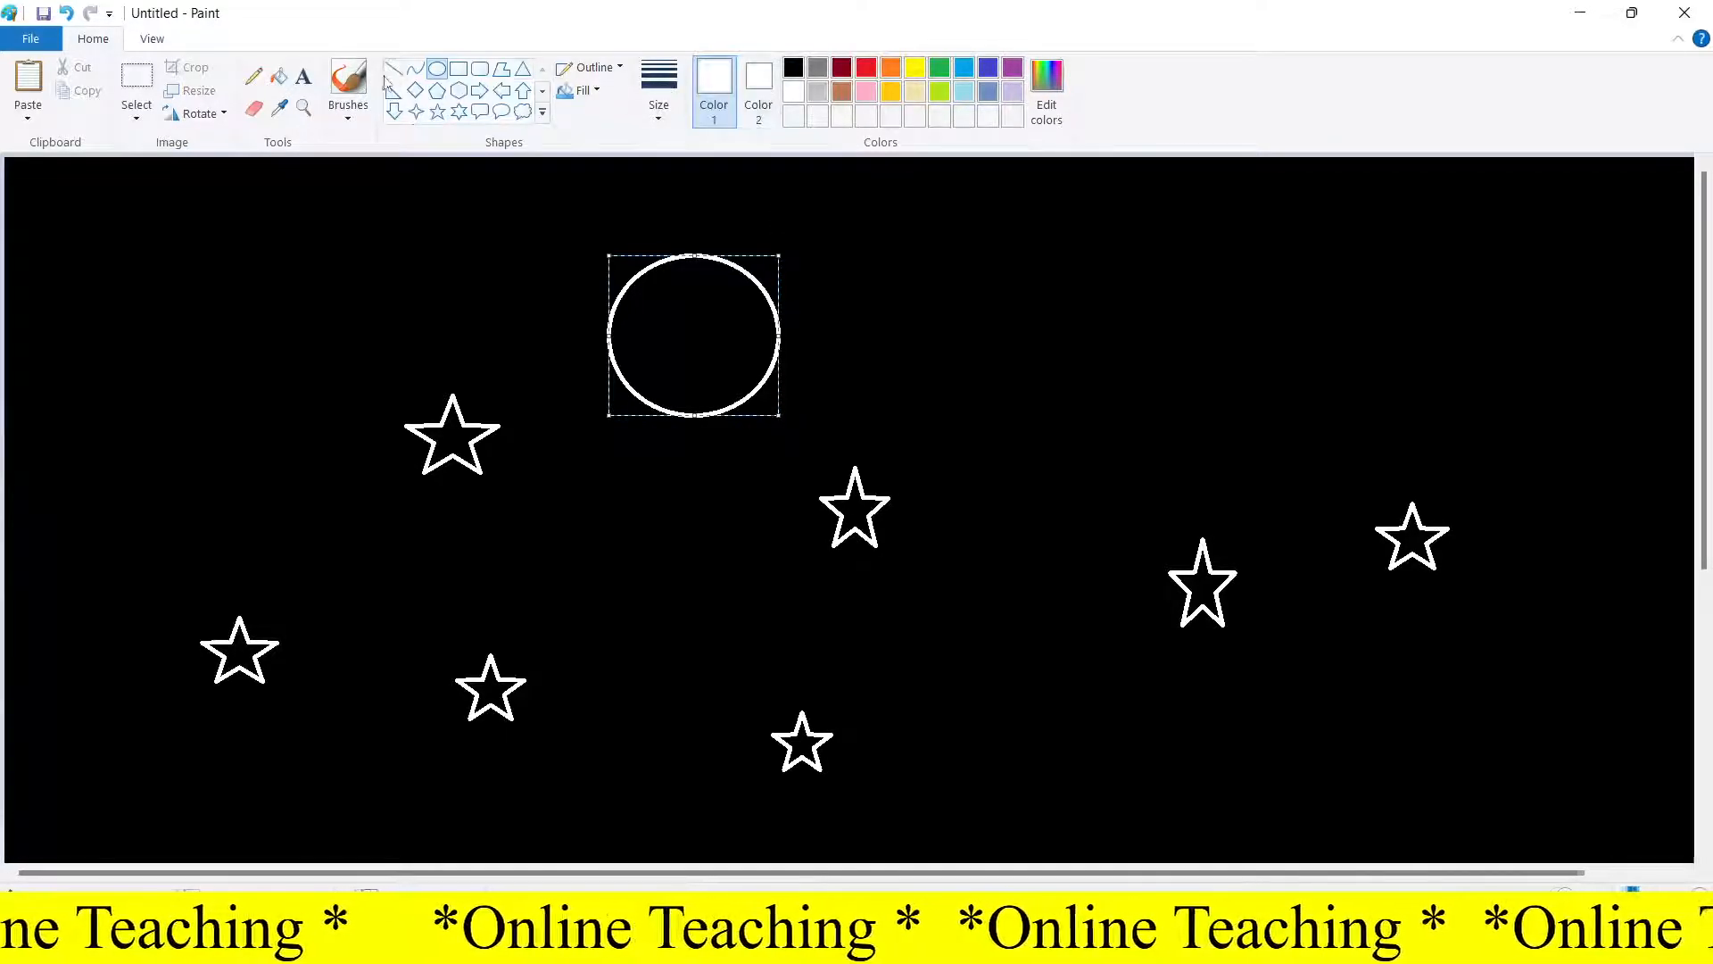
pyautogui.click(279, 77)
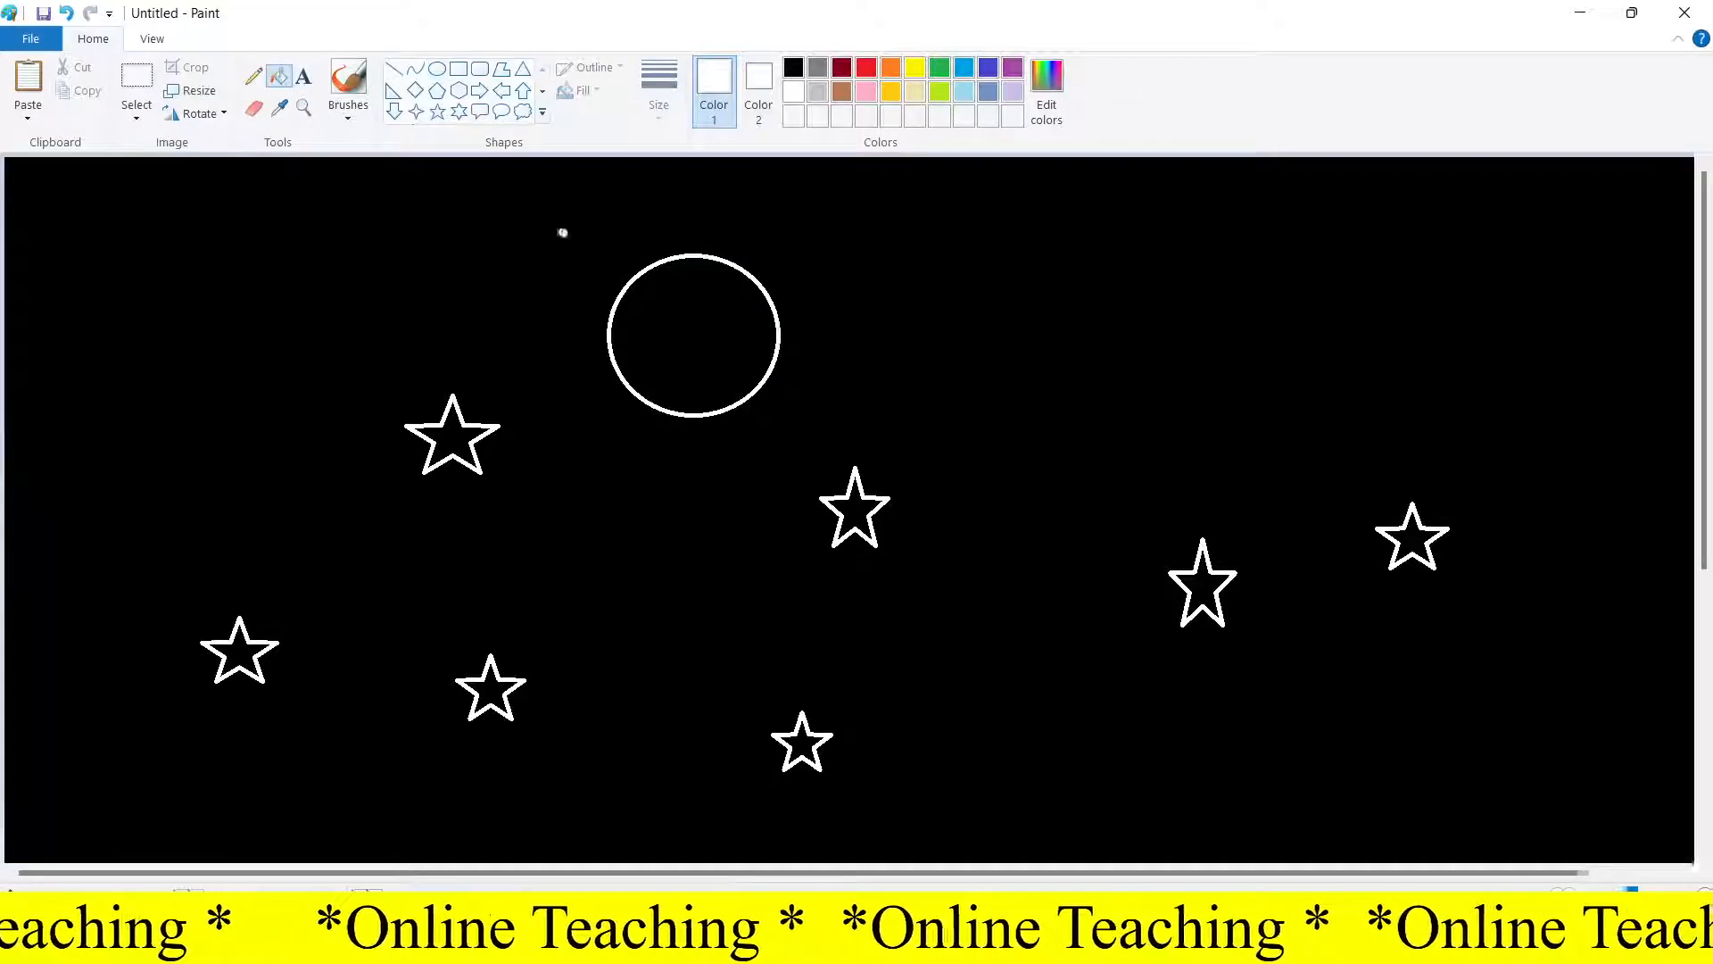
pyautogui.click(714, 329)
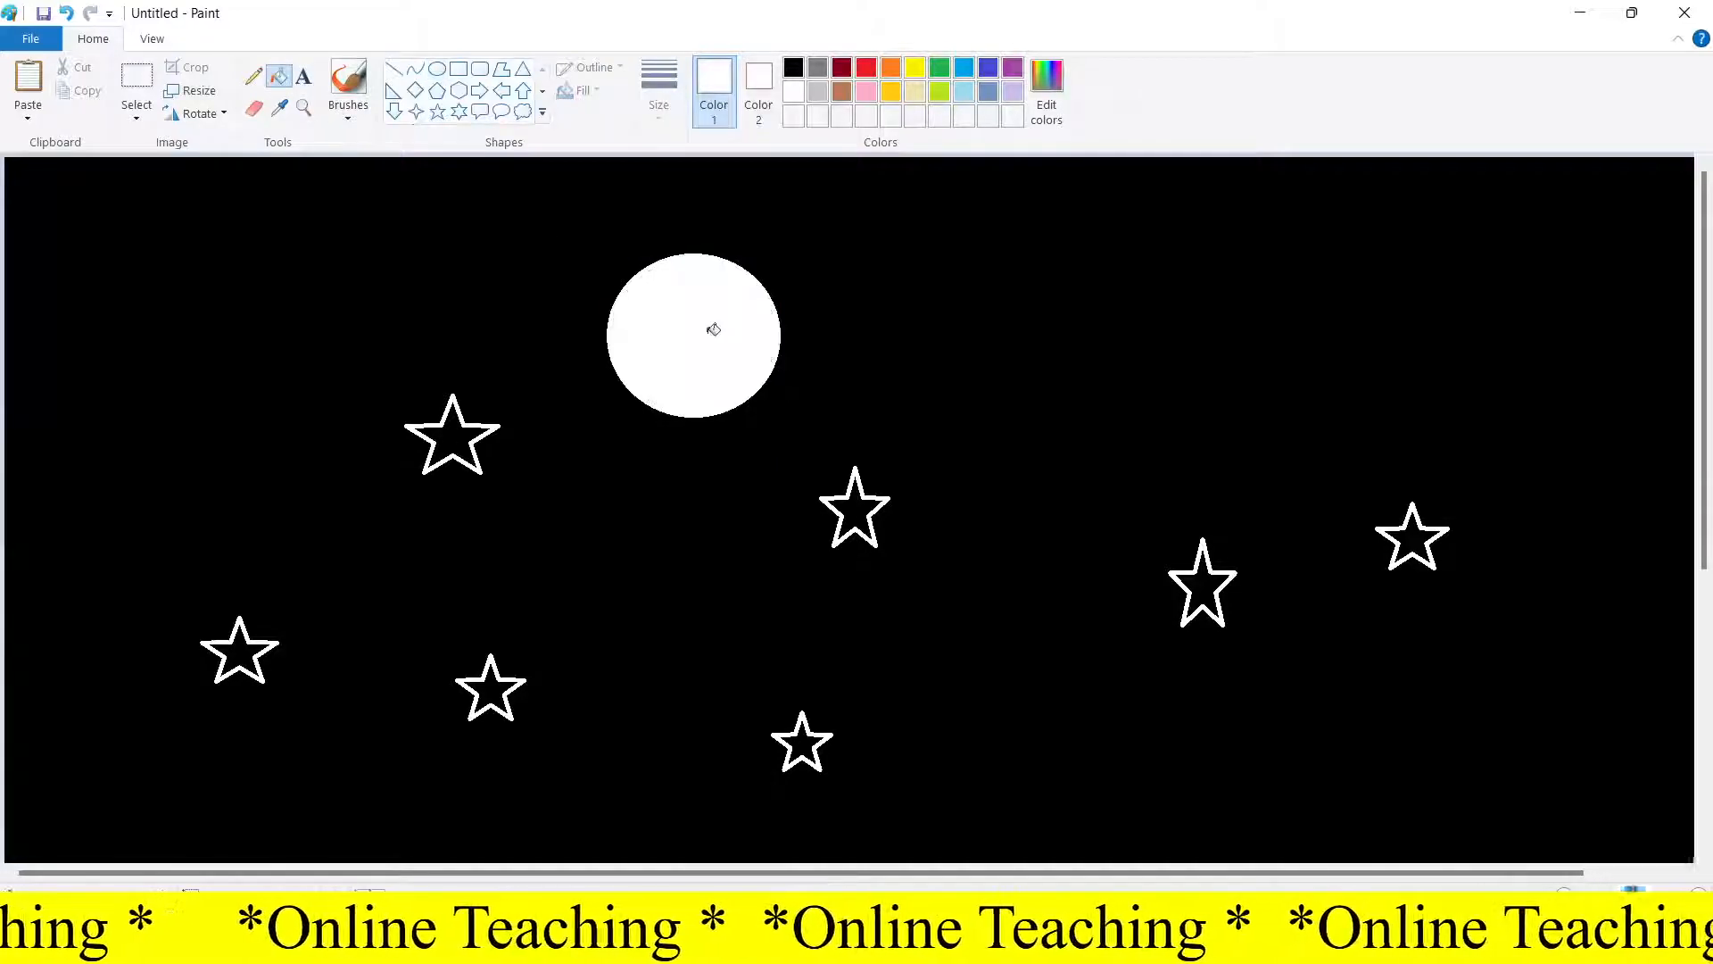
# Draw a black, solid-filled ellipse overlapping the white circle's upper left to carve it into a crescent moon
pyautogui.click(794, 68)
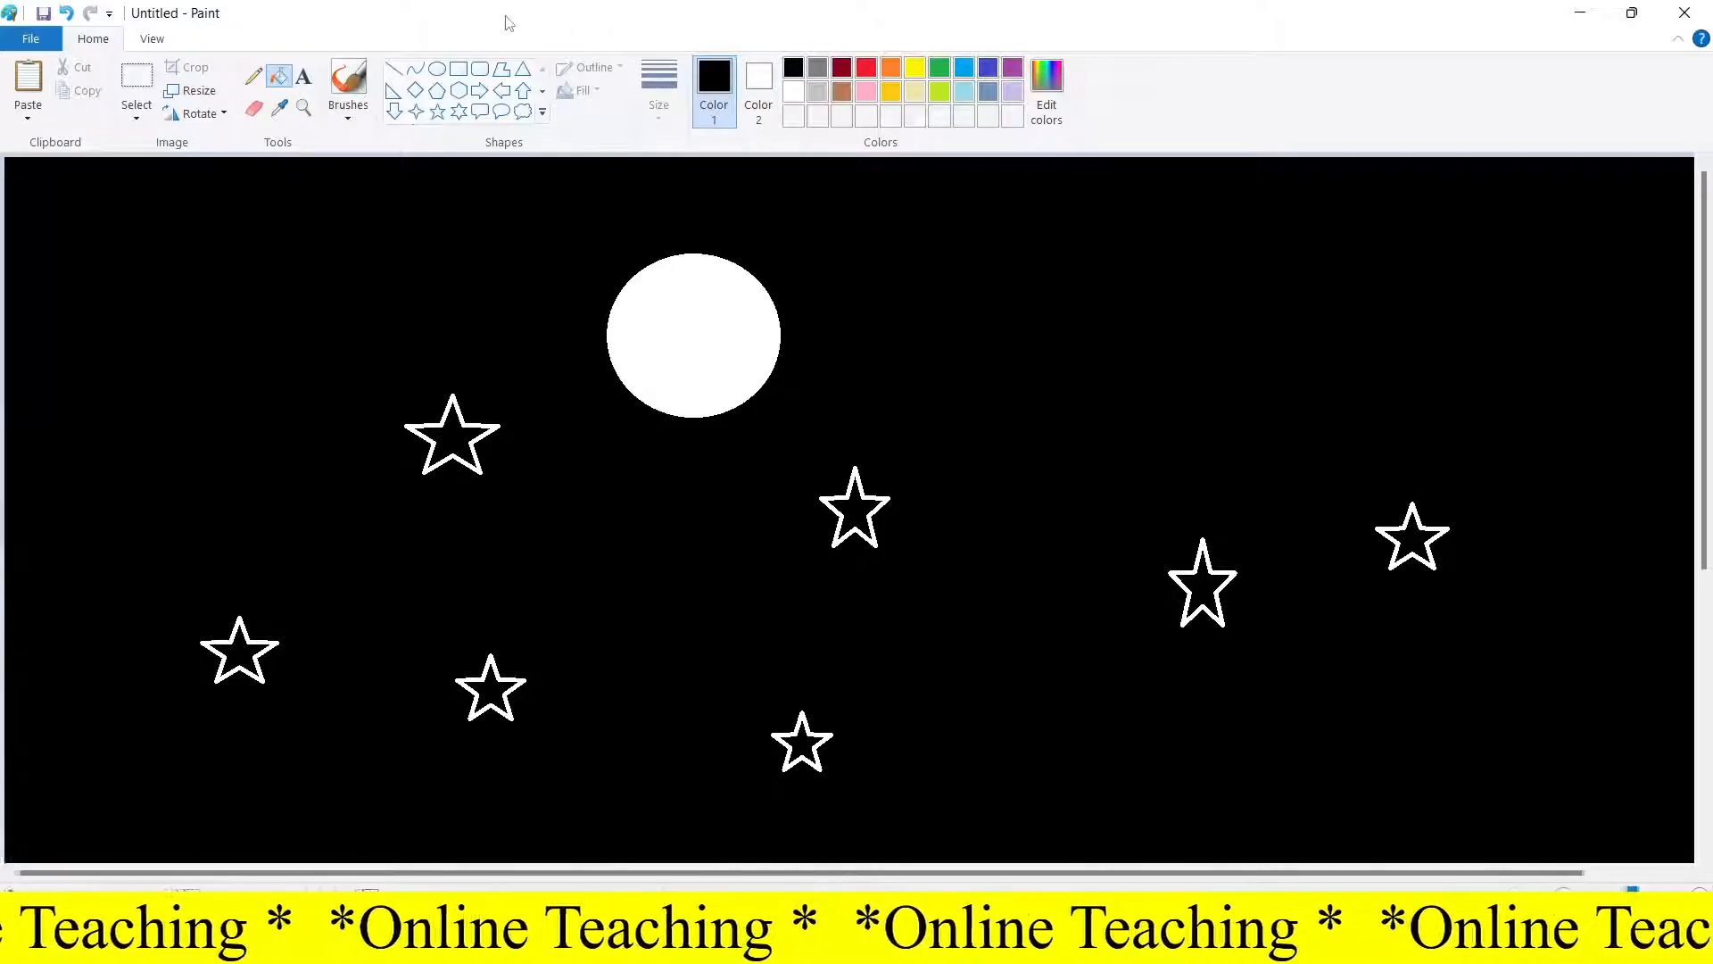
pyautogui.click(438, 71)
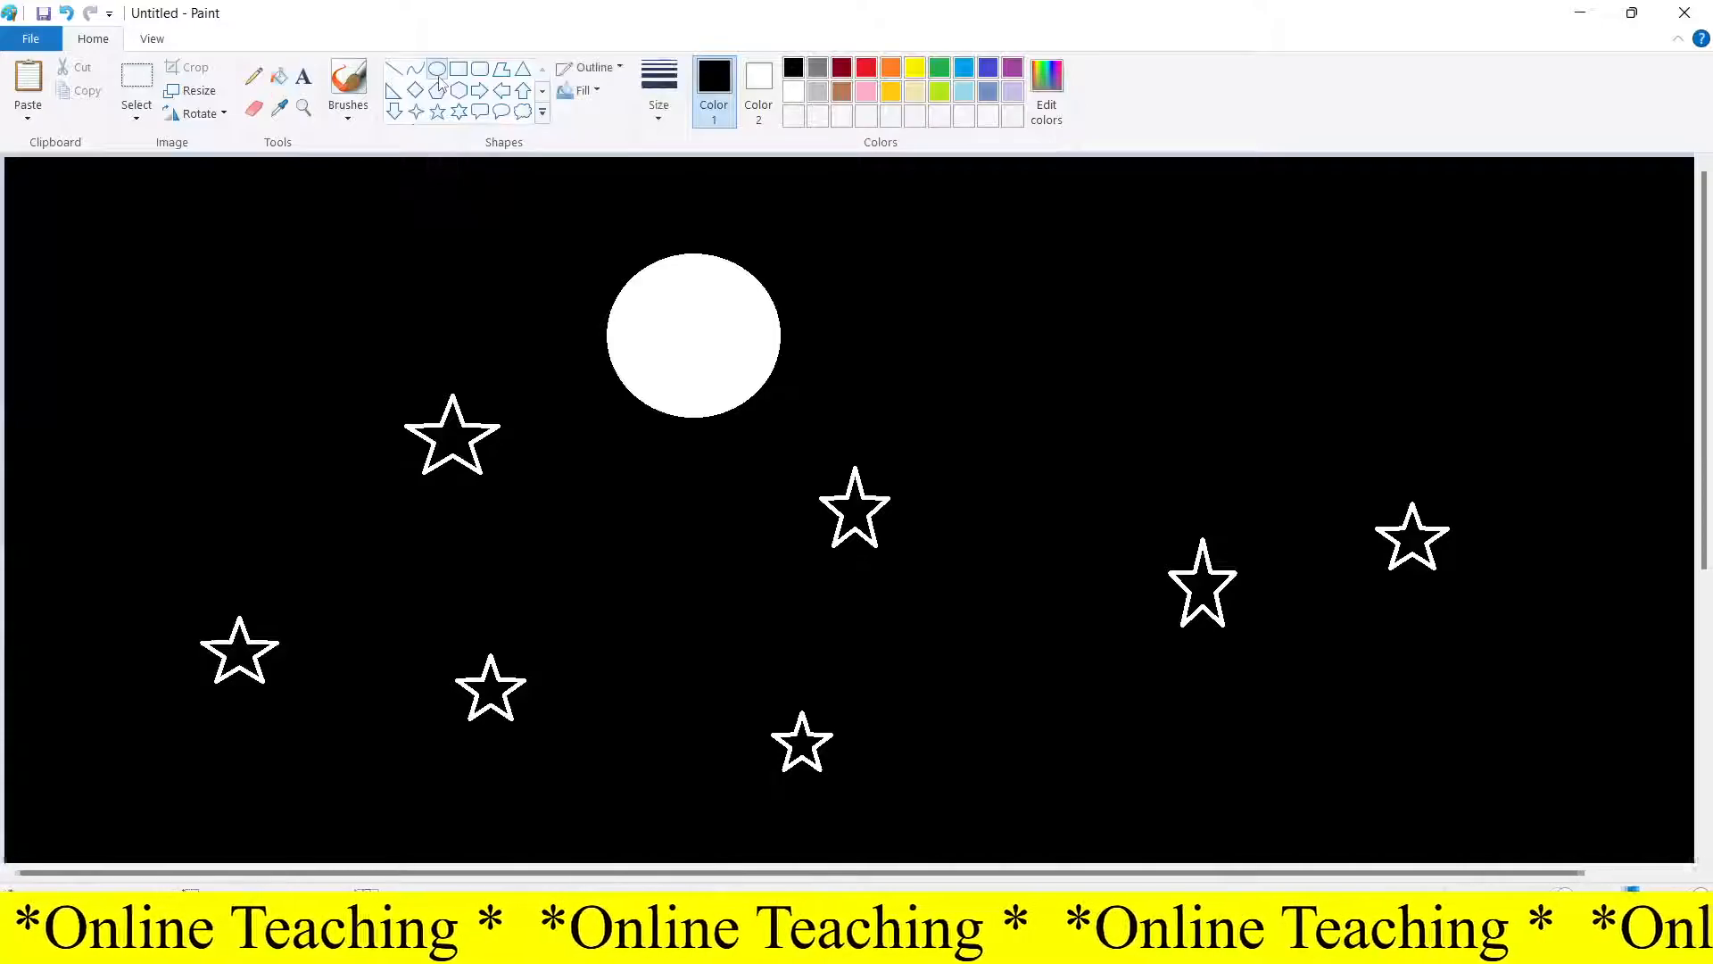
pyautogui.click(772, 80)
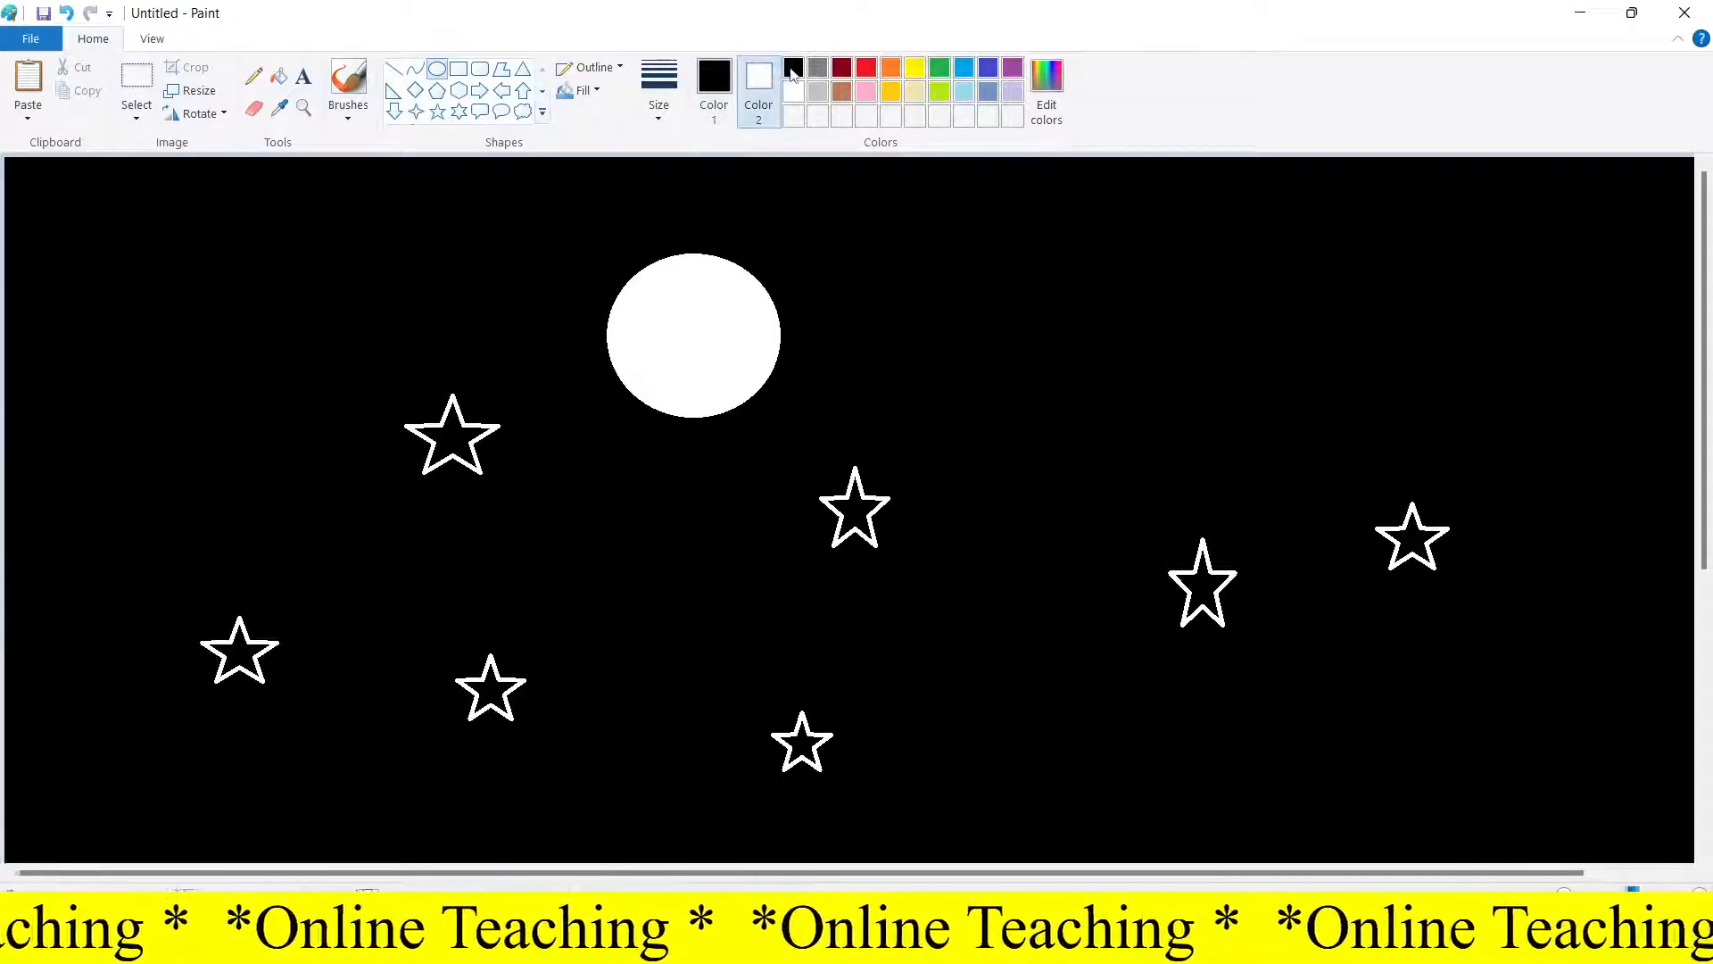
pyautogui.click(793, 71)
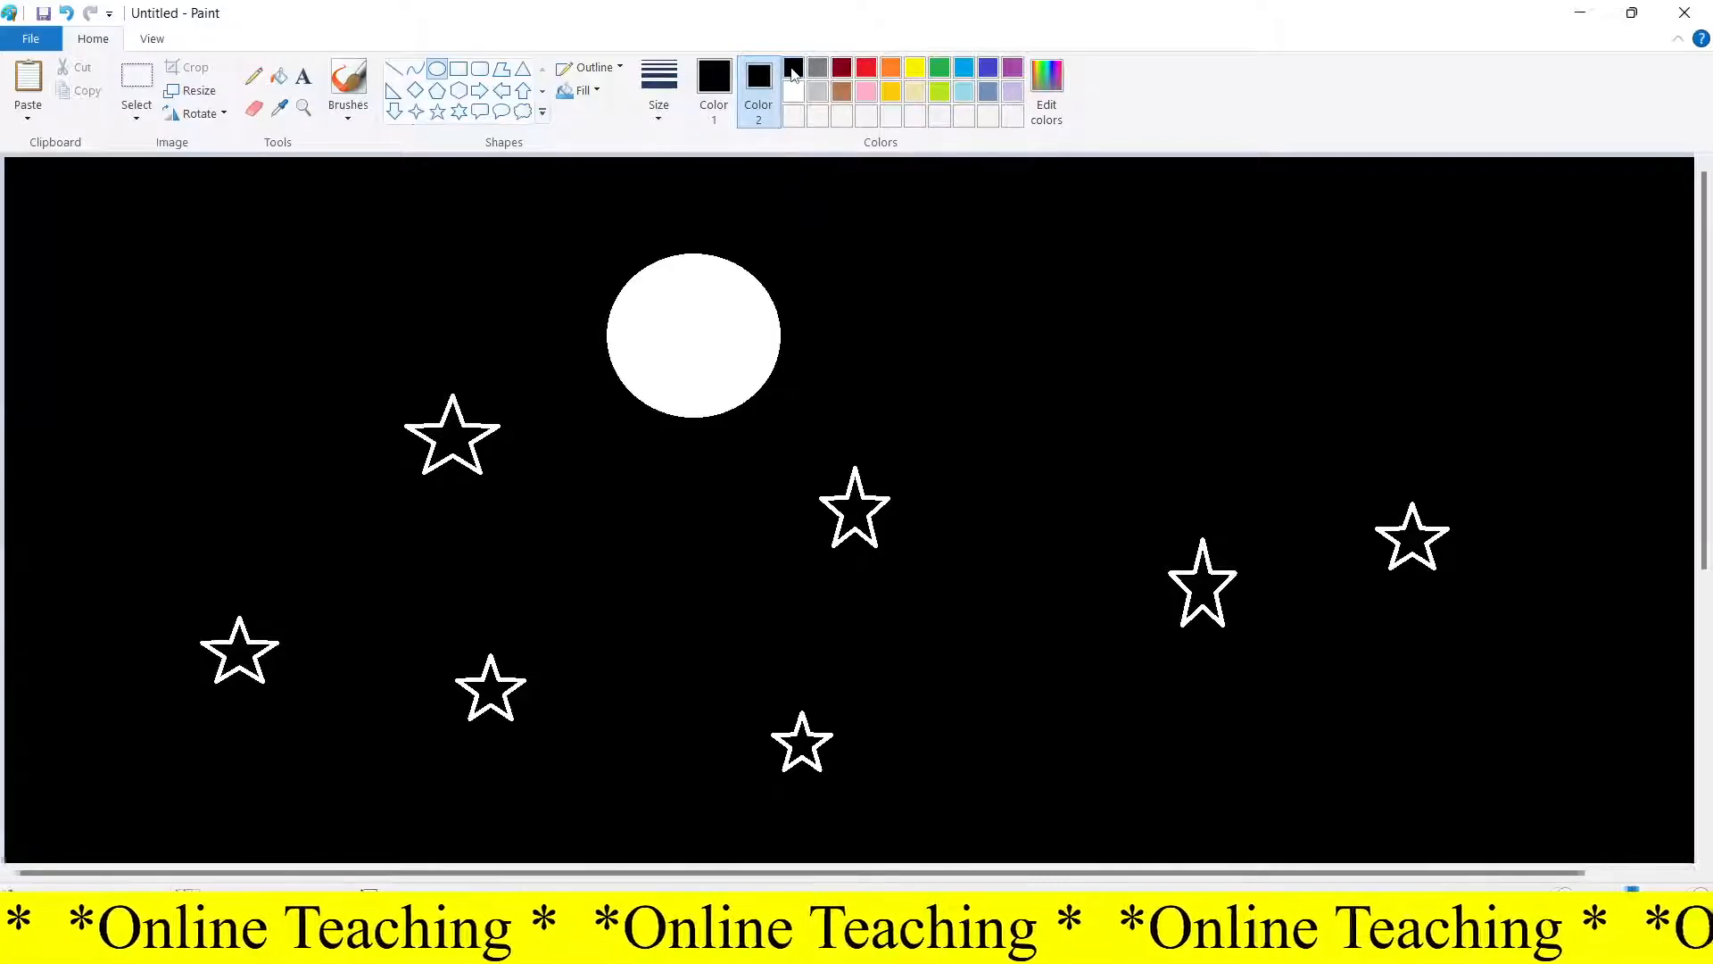
pyautogui.click(591, 91)
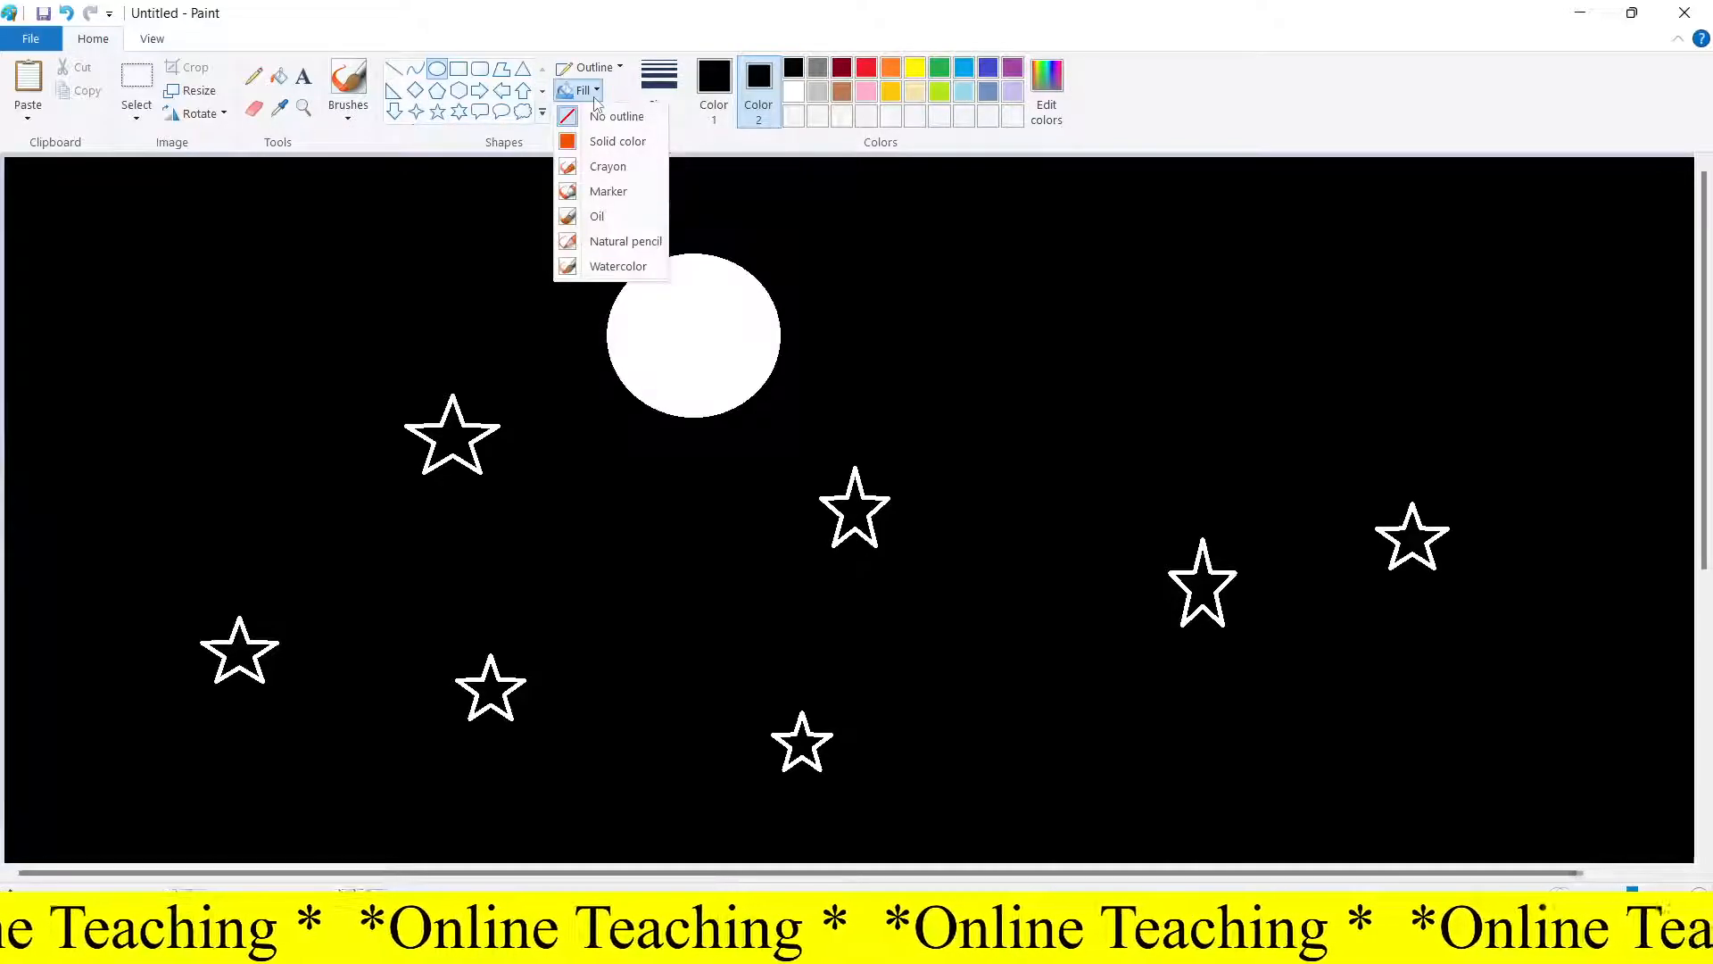
pyautogui.click(613, 143)
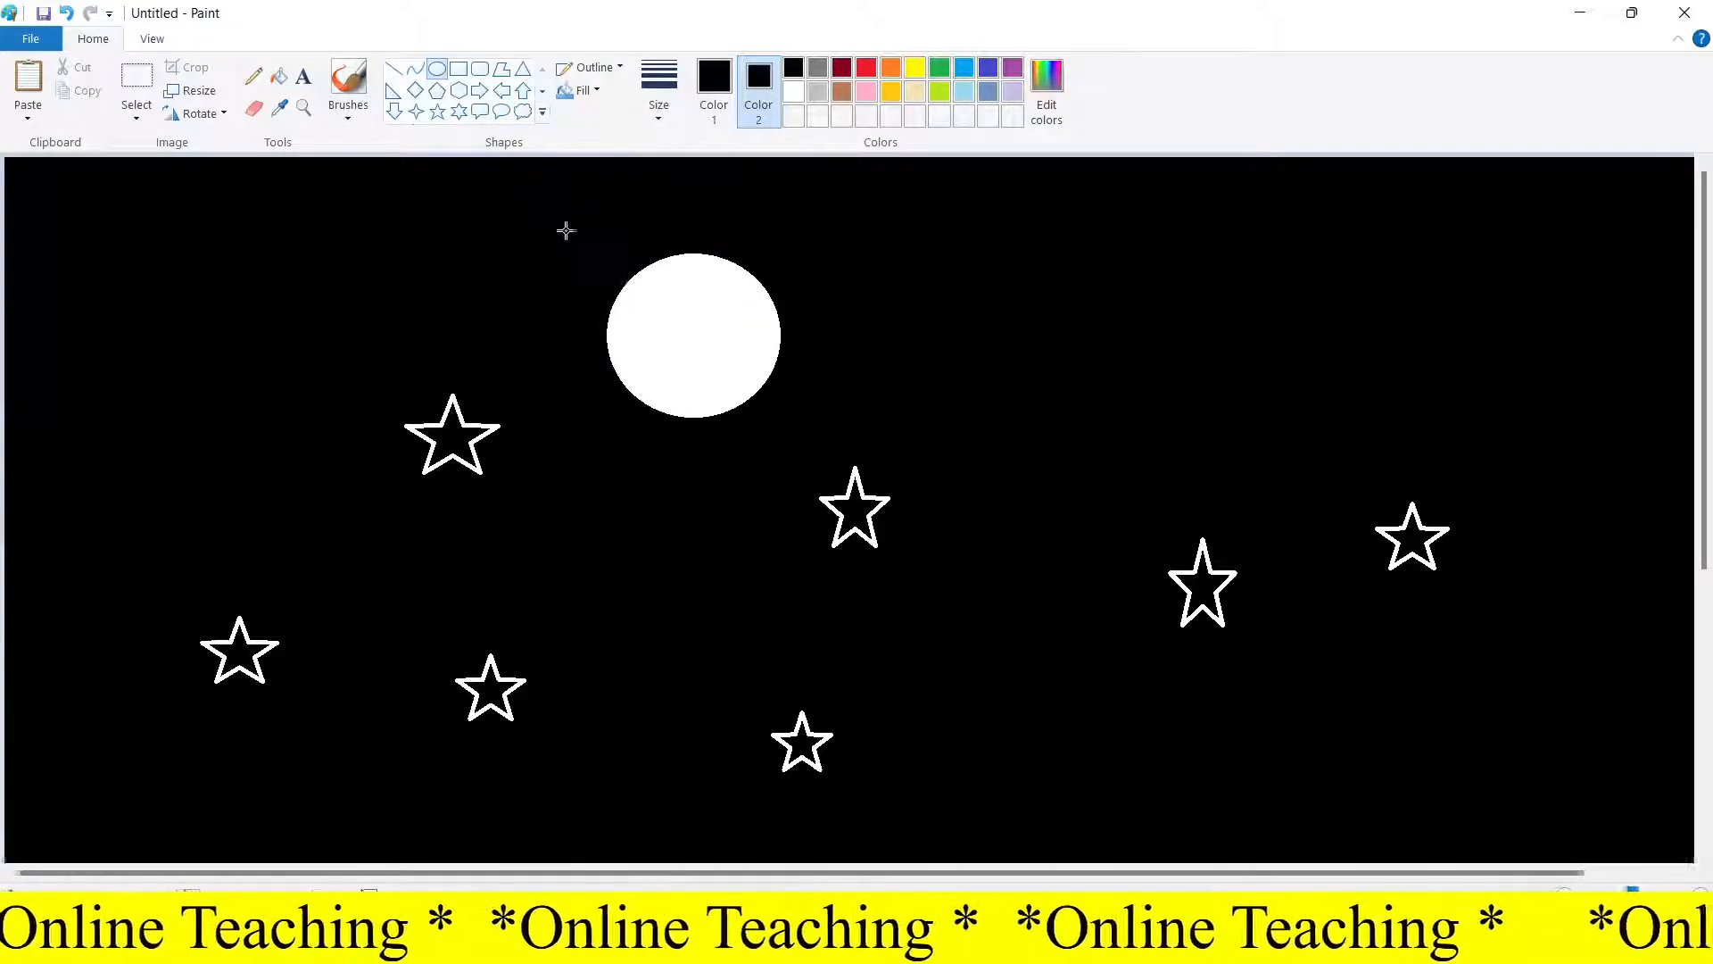
pyautogui.moveTo(648, 281); pyautogui.dragTo(731, 371)
pyautogui.click(868, 332)
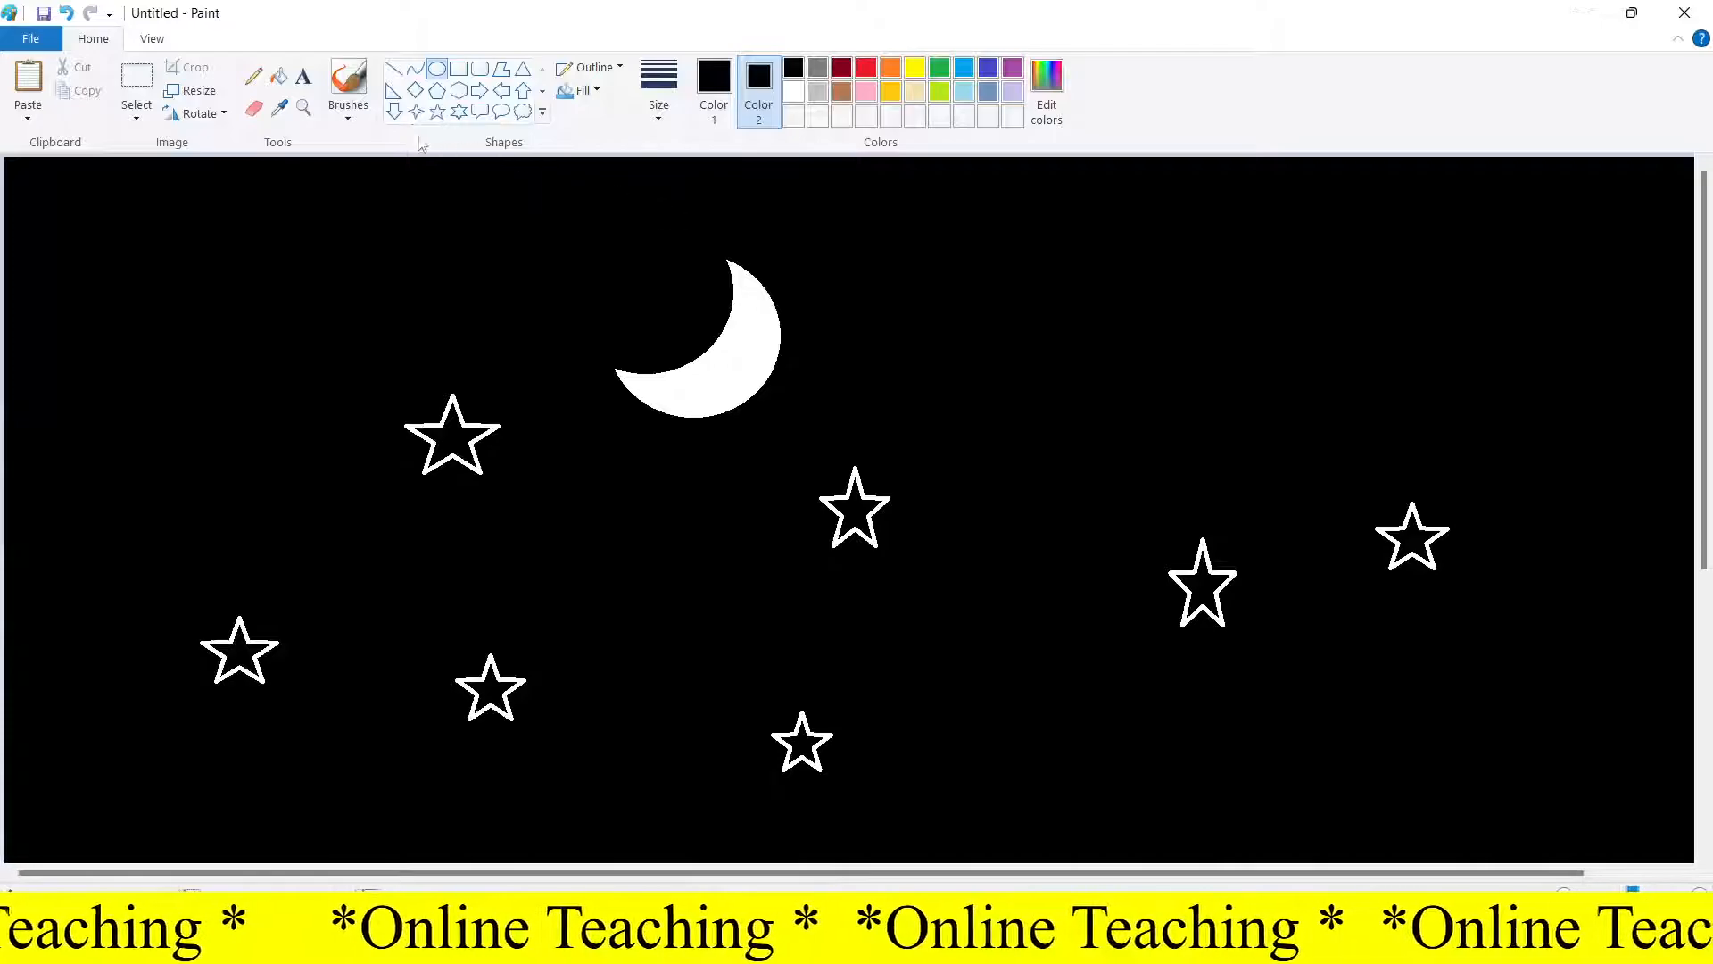
# Switch to the airbrush in white and spray small sparkles across the right side of the sky
pyautogui.click(348, 107)
pyautogui.click(479, 146)
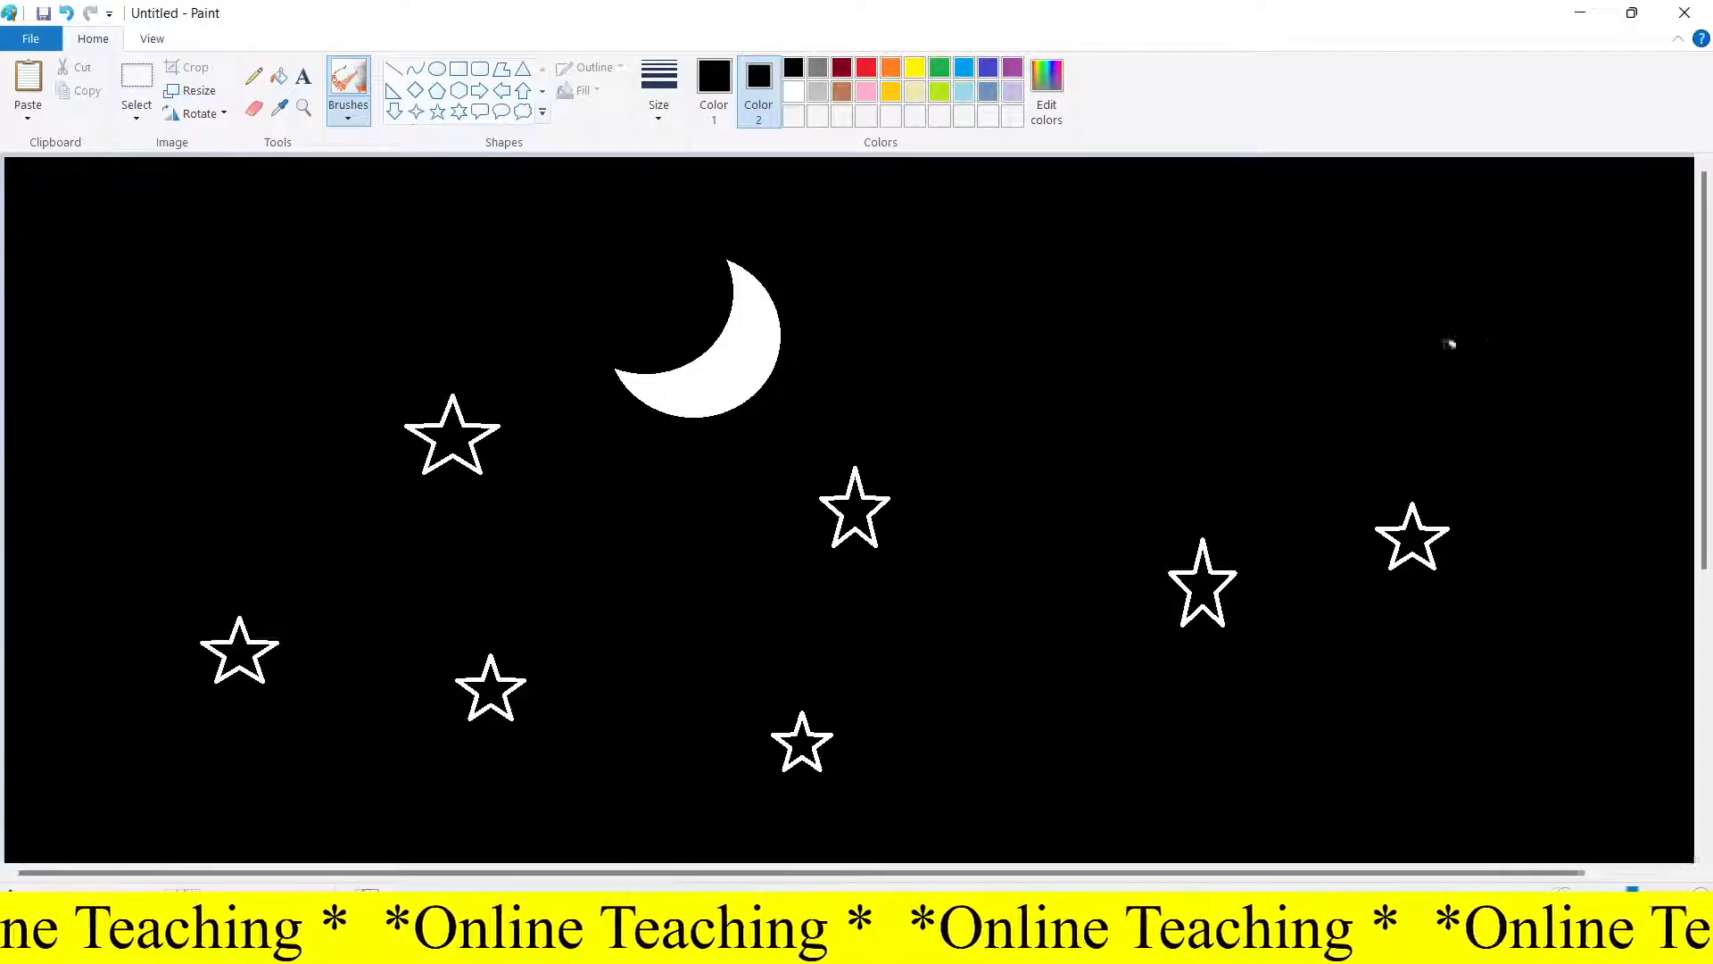
pyautogui.click(710, 84)
pyautogui.click(793, 97)
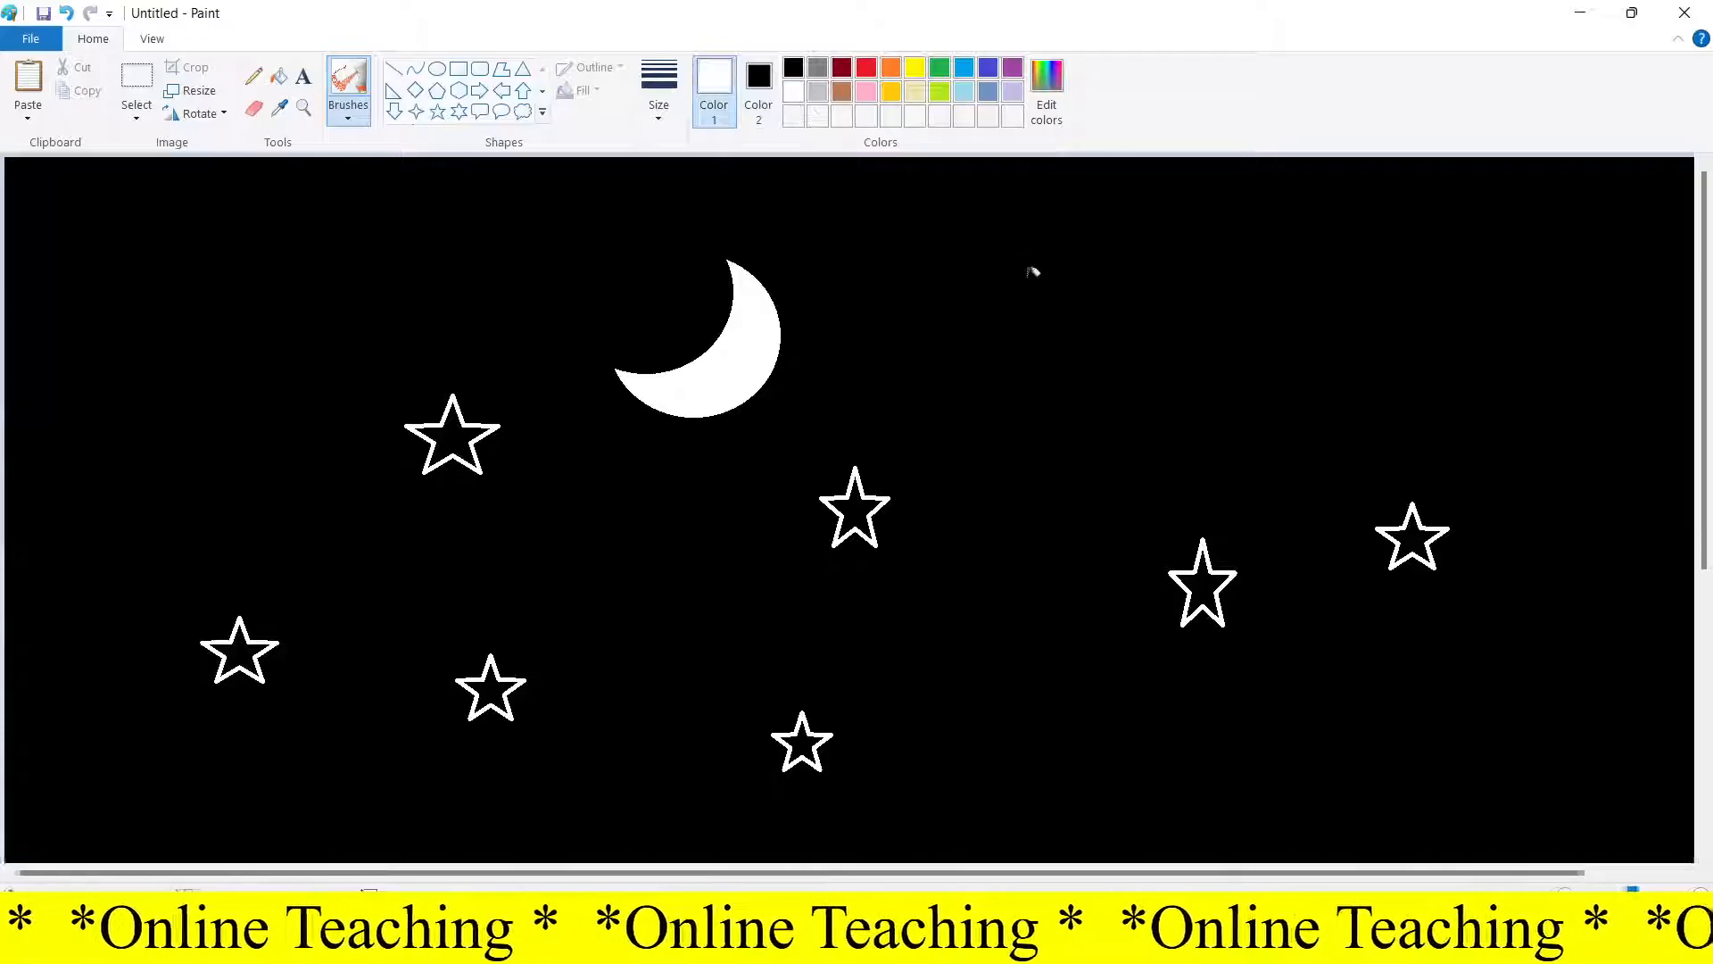
pyautogui.click(1176, 293)
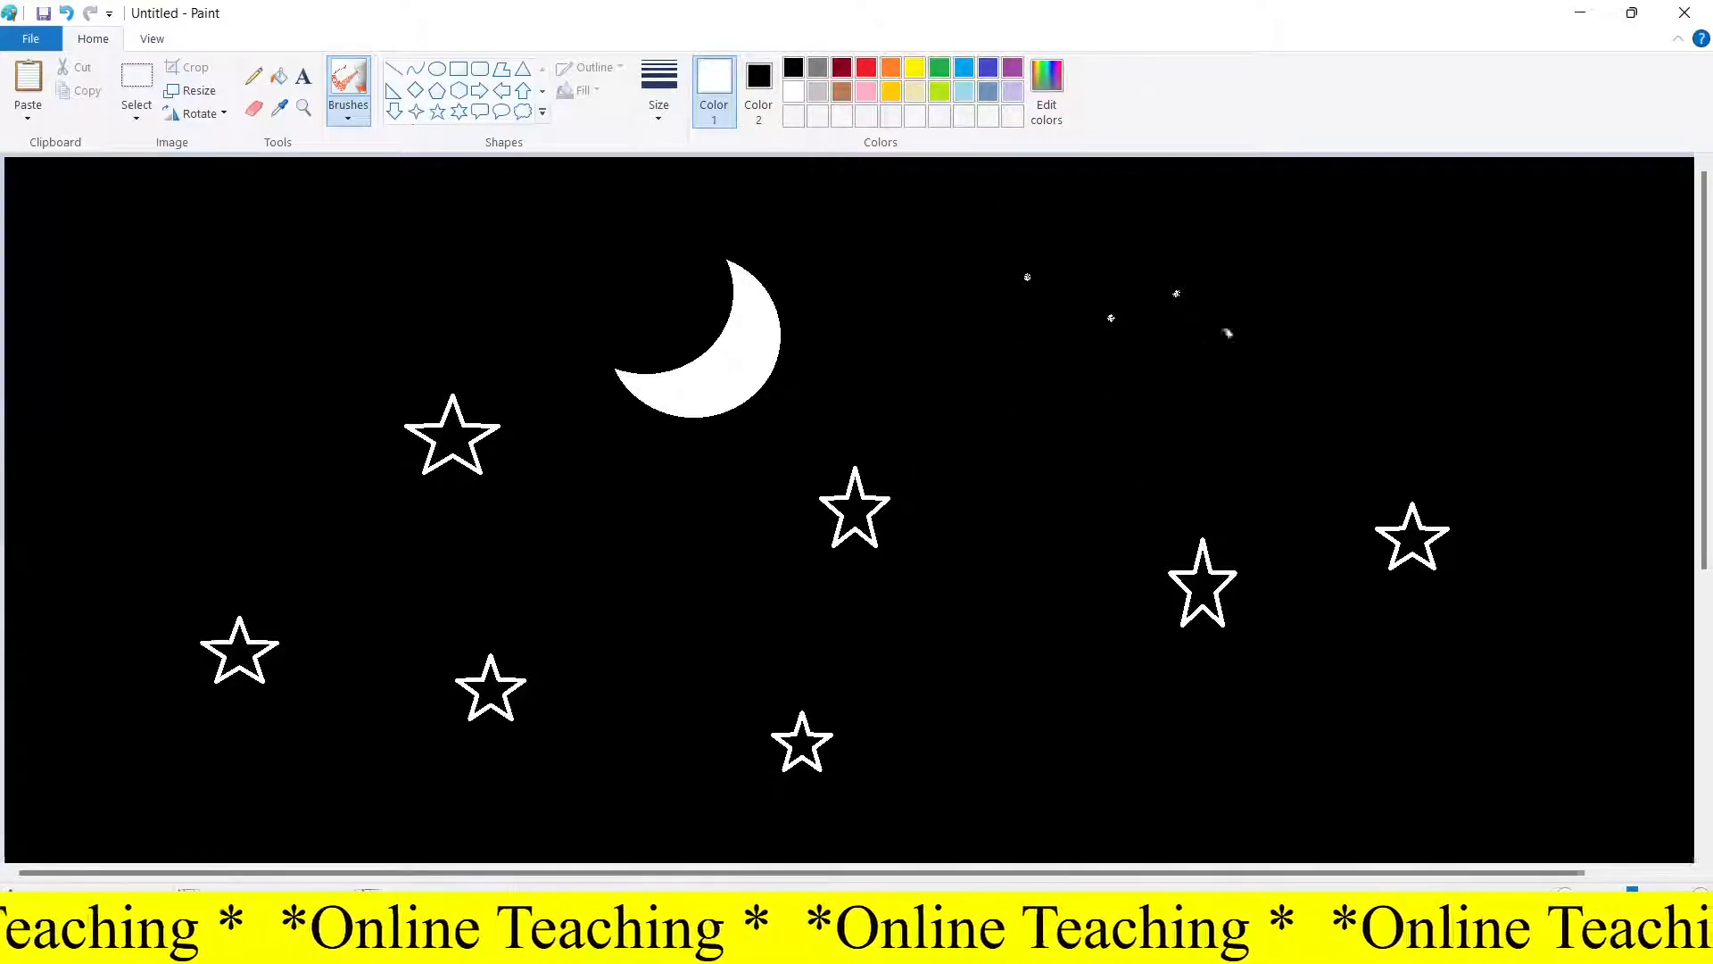
pyautogui.click(1158, 475)
pyautogui.click(1297, 429)
pyautogui.click(1365, 332)
pyautogui.click(1509, 313)
pyautogui.click(1526, 406)
pyautogui.click(1563, 527)
pyautogui.click(1464, 669)
pyautogui.click(1260, 718)
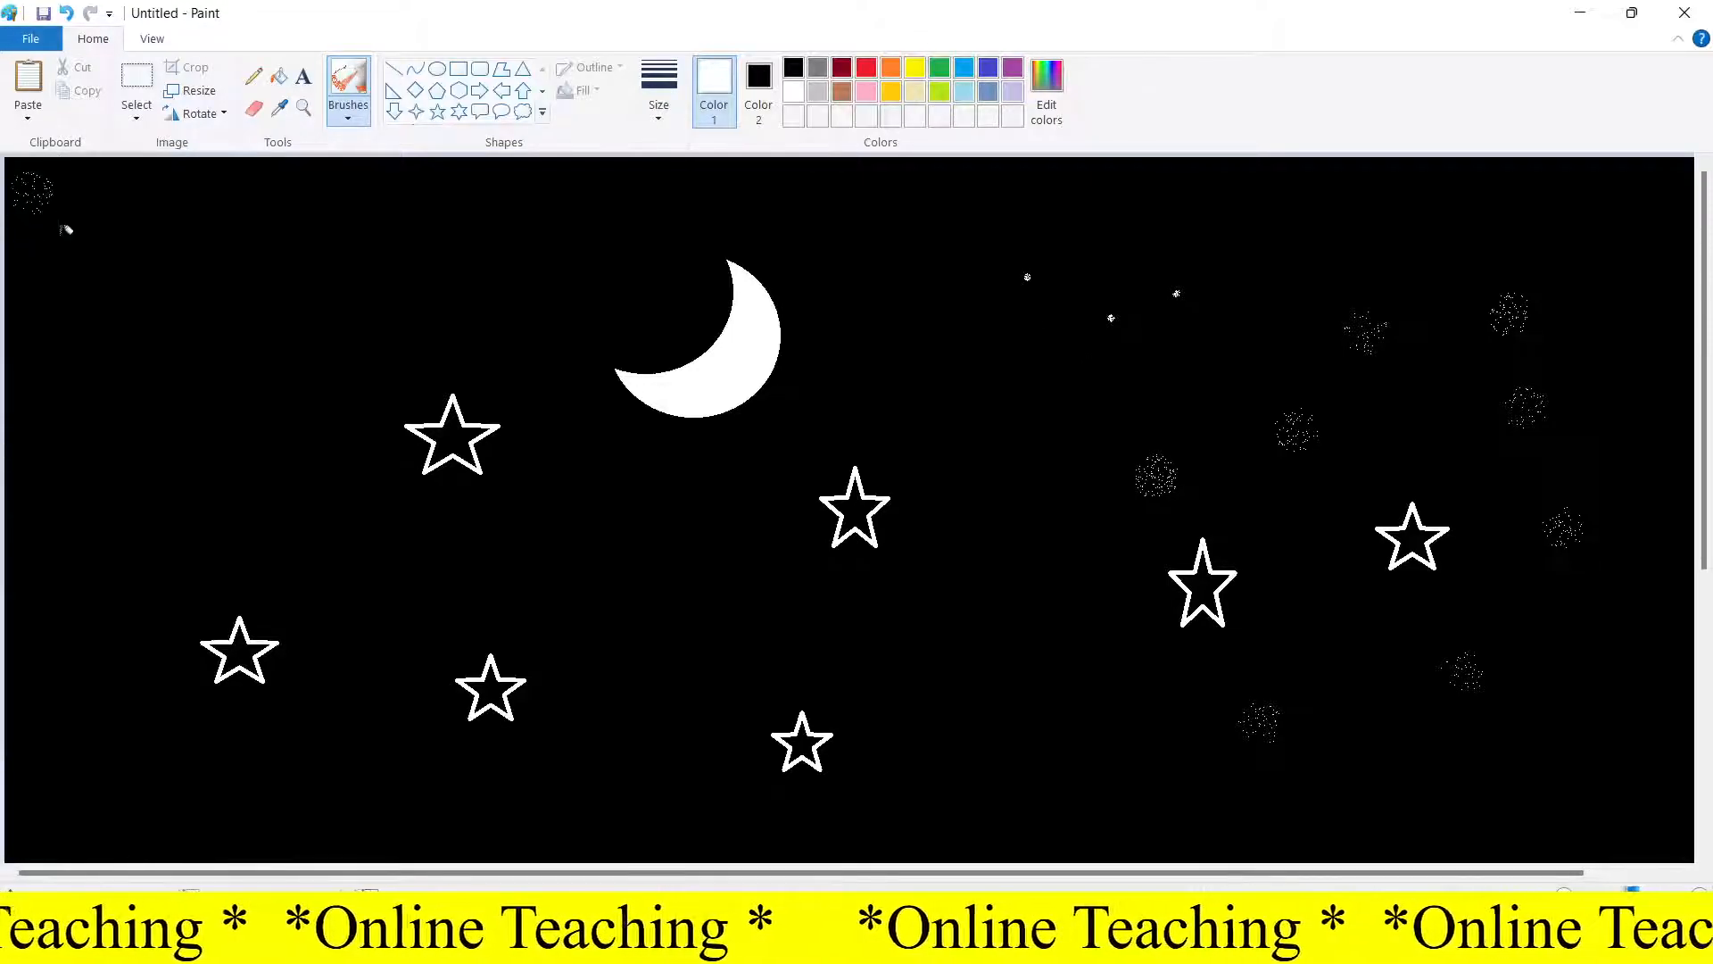
# Spray white airbrush sparkles over the upper-left area and around the moon
pyautogui.click(127, 196)
pyautogui.click(132, 265)
pyautogui.click(114, 355)
pyautogui.click(186, 394)
pyautogui.click(219, 346)
pyautogui.click(290, 285)
pyautogui.click(360, 370)
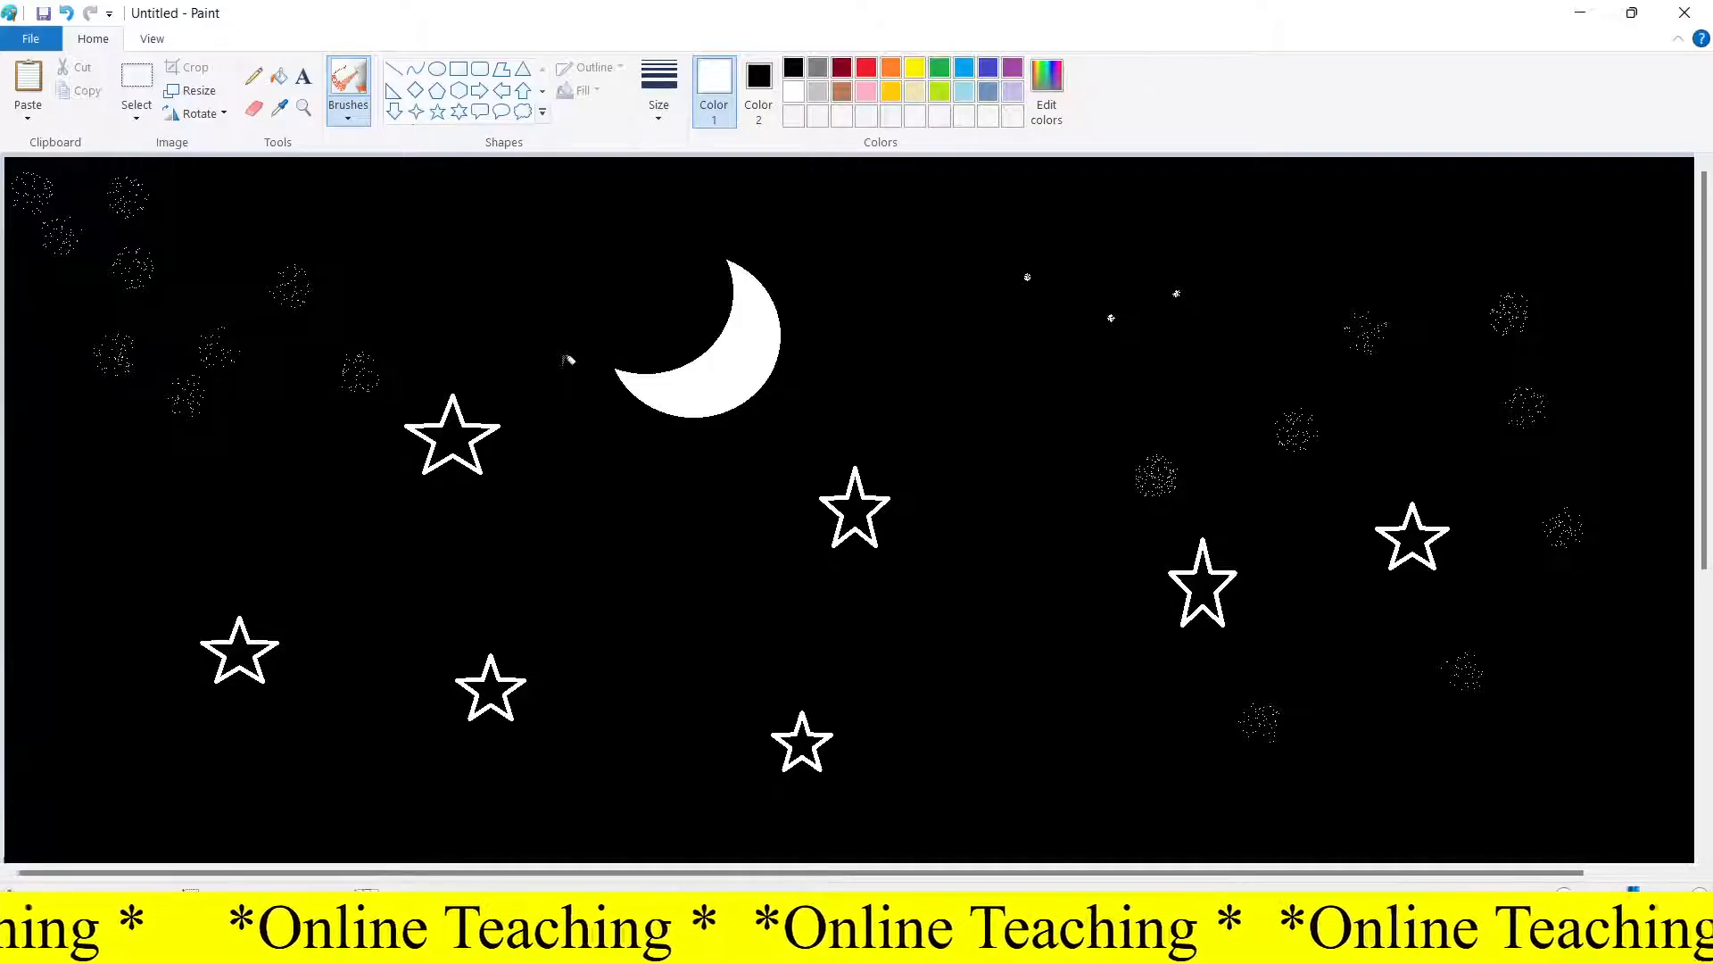
pyautogui.click(549, 303)
pyautogui.click(498, 270)
pyautogui.click(426, 244)
pyautogui.click(330, 227)
pyautogui.click(393, 319)
pyautogui.click(488, 348)
pyautogui.click(355, 399)
pyautogui.click(320, 483)
pyautogui.click(479, 548)
pyautogui.click(603, 482)
pyautogui.click(650, 536)
pyautogui.click(668, 627)
pyautogui.click(733, 509)
pyautogui.click(813, 453)
pyautogui.click(815, 391)
pyautogui.click(864, 305)
pyautogui.click(799, 241)
pyautogui.click(721, 221)
pyautogui.click(635, 279)
pyautogui.click(684, 337)
# Spray white airbrush sparkles through the centre and lower part of the canvas
pyautogui.click(938, 234)
pyautogui.click(937, 335)
pyautogui.click(939, 428)
pyautogui.click(970, 502)
pyautogui.click(925, 575)
pyautogui.click(813, 630)
pyautogui.click(758, 708)
pyautogui.click(664, 772)
pyautogui.click(524, 777)
pyautogui.click(424, 772)
pyautogui.click(406, 730)
pyautogui.click(399, 644)
pyautogui.click(358, 610)
pyautogui.click(307, 589)
pyautogui.click(114, 473)
pyautogui.click(42, 420)
pyautogui.click(45, 525)
pyautogui.click(26, 644)
pyautogui.click(46, 730)
pyautogui.click(82, 801)
pyautogui.click(101, 738)
pyautogui.click(112, 671)
pyautogui.click(100, 581)
pyautogui.click(177, 591)
pyautogui.click(170, 691)
pyautogui.click(189, 760)
pyautogui.click(223, 778)
pyautogui.click(270, 728)
pyautogui.click(332, 748)
pyautogui.click(317, 797)
pyautogui.click(460, 808)
pyautogui.click(608, 823)
pyautogui.click(611, 729)
pyautogui.click(579, 653)
pyautogui.click(642, 703)
pyautogui.click(693, 734)
pyautogui.click(740, 823)
pyautogui.click(852, 835)
pyautogui.click(889, 769)
pyautogui.click(914, 705)
pyautogui.click(968, 665)
pyautogui.click(992, 613)
pyautogui.click(1042, 540)
pyautogui.click(1030, 415)
pyautogui.click(1062, 245)
pyautogui.click(1205, 217)
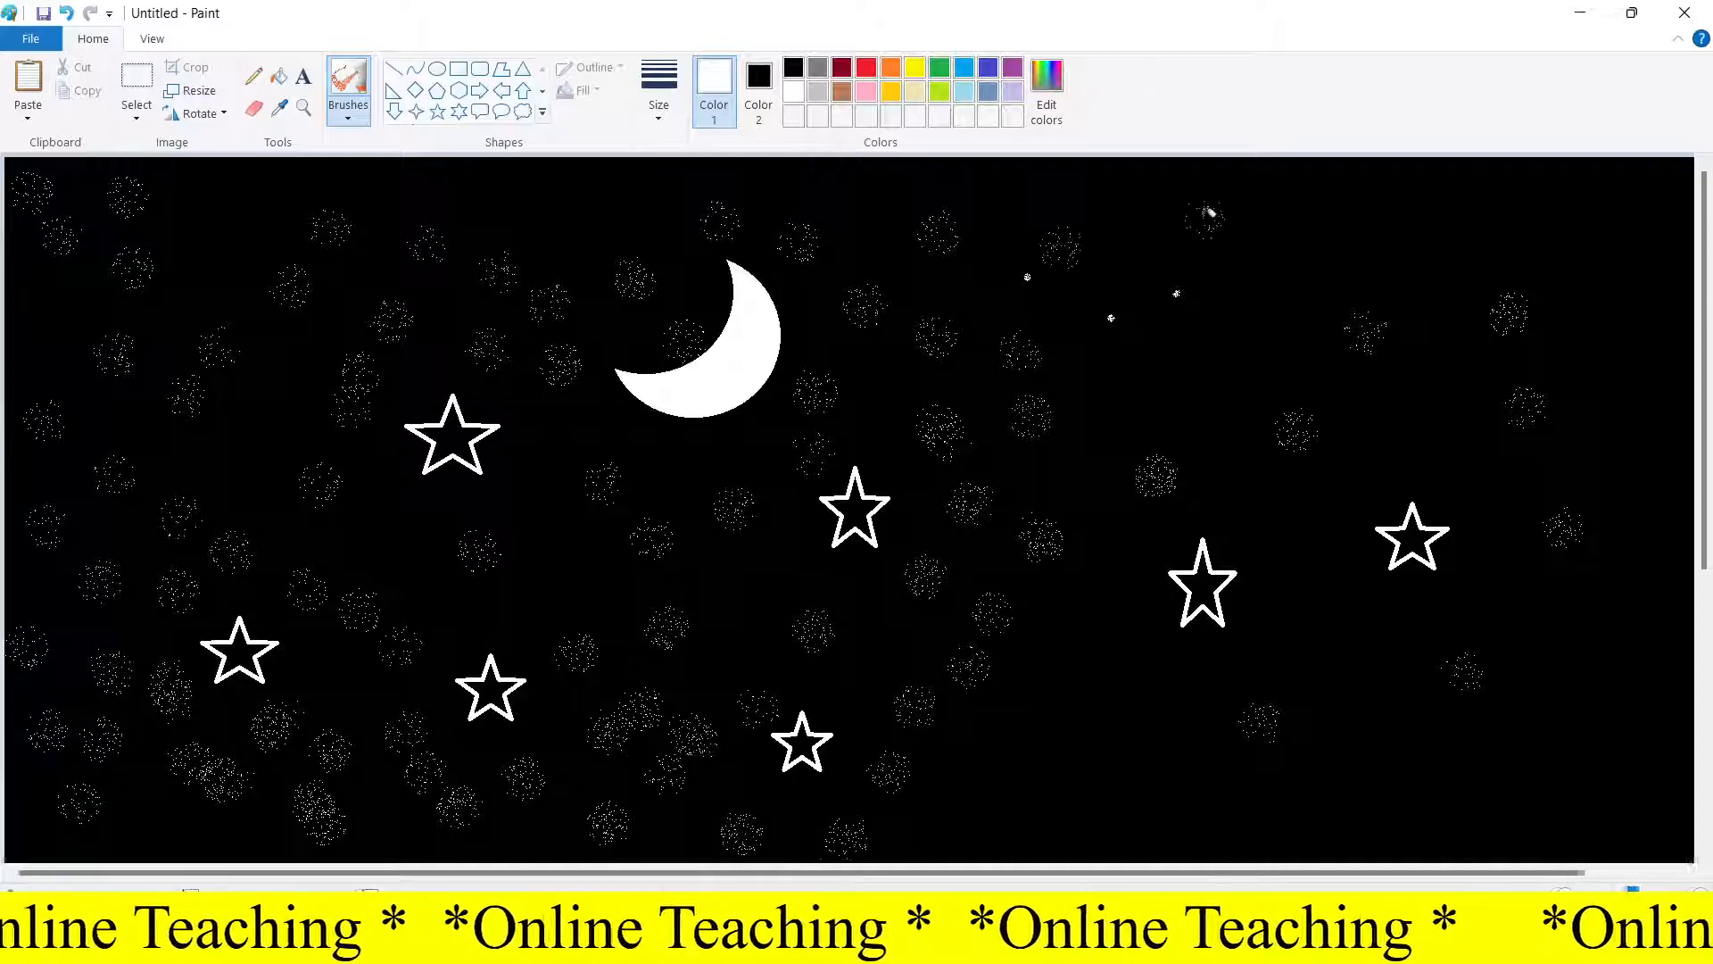
# Spray more white airbrush sparkles along the right edge and into the remaining gaps
pyautogui.click(1340, 213)
pyautogui.click(1505, 215)
pyautogui.click(1585, 216)
pyautogui.click(1633, 299)
pyautogui.click(1630, 361)
pyautogui.click(1604, 476)
pyautogui.click(1628, 571)
pyautogui.click(1581, 696)
pyautogui.click(1597, 779)
pyautogui.click(1471, 788)
pyautogui.click(1363, 754)
pyautogui.click(1340, 622)
pyautogui.click(1263, 564)
pyautogui.click(1321, 513)
pyautogui.click(1389, 468)
pyautogui.click(1477, 527)
pyautogui.click(1468, 612)
pyautogui.click(1520, 614)
pyautogui.click(1102, 714)
pyautogui.click(1106, 569)
pyautogui.click(1075, 435)
pyautogui.click(1111, 379)
pyautogui.click(1216, 373)
pyautogui.click(1258, 314)
pyautogui.click(1176, 694)
pyautogui.click(1058, 654)
pyautogui.click(1017, 716)
pyautogui.click(993, 772)
pyautogui.click(988, 821)
pyautogui.click(1078, 783)
pyautogui.click(1102, 819)
pyautogui.click(1234, 817)
pyautogui.click(1205, 769)
pyautogui.click(1294, 805)
pyautogui.click(1403, 812)
pyautogui.click(679, 476)
pyautogui.click(582, 442)
pyautogui.click(516, 450)
pyautogui.click(553, 531)
pyautogui.click(575, 584)
pyautogui.click(524, 616)
pyautogui.click(446, 575)
pyautogui.click(374, 525)
pyautogui.click(369, 482)
pyautogui.click(230, 437)
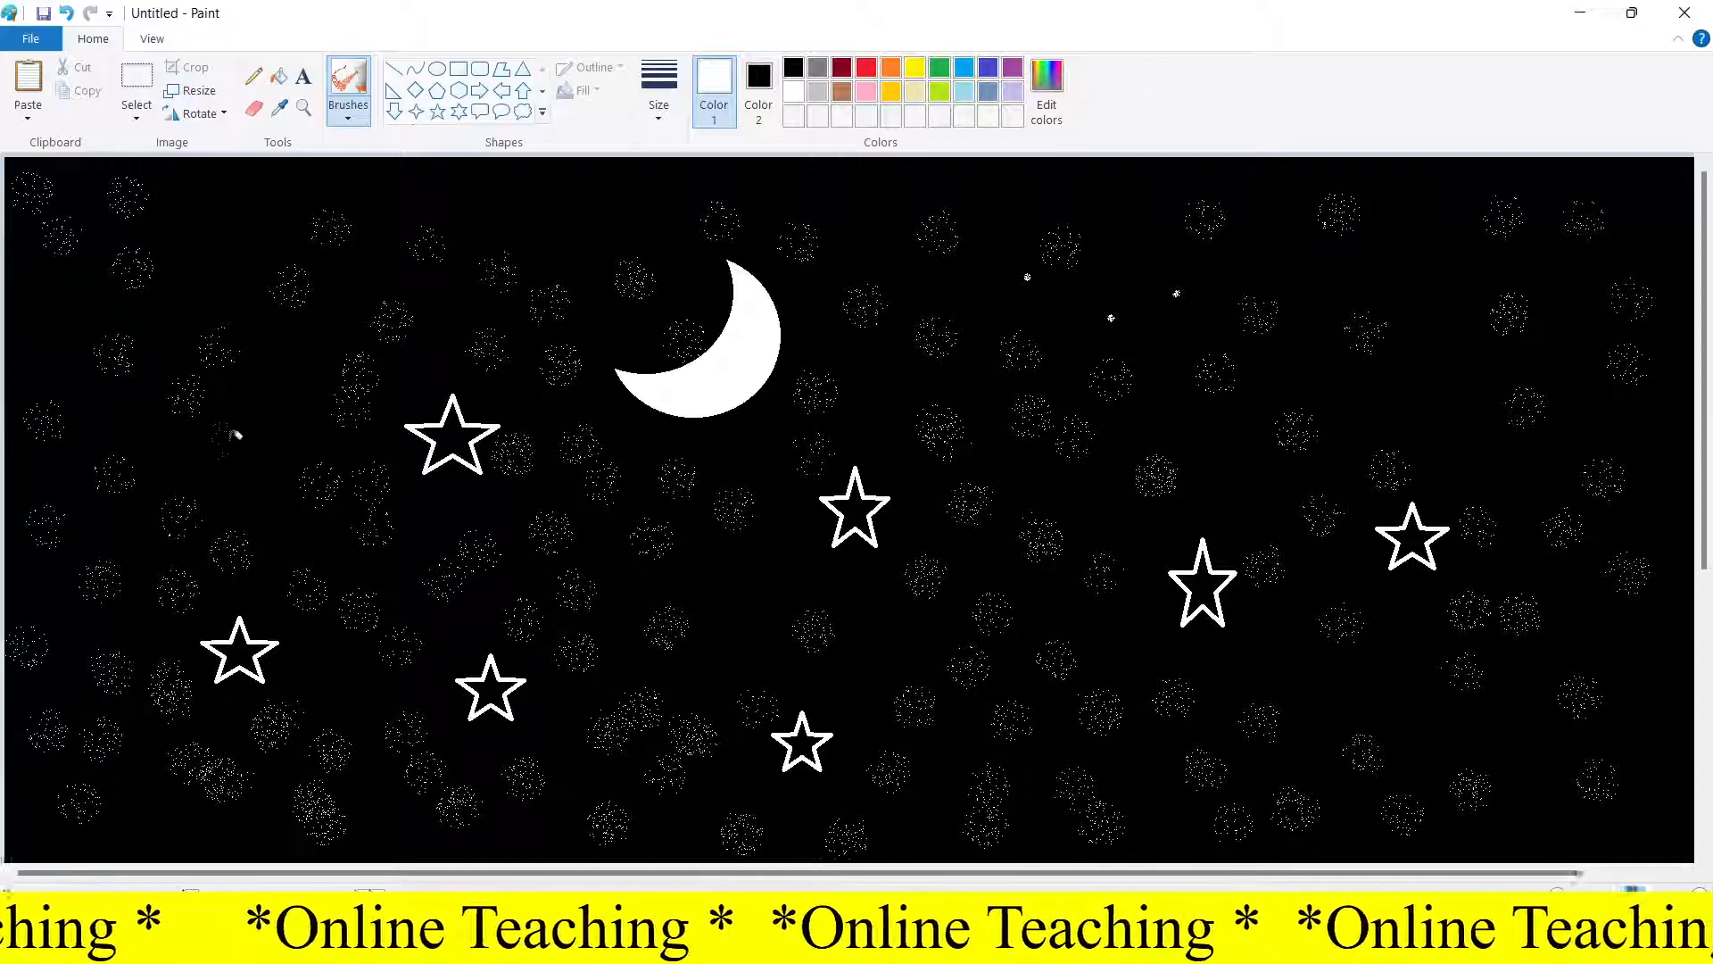
# Draw a large white outlined star in the upper-left corner and a smaller one near the upper-right corner
pyautogui.click(437, 111)
pyautogui.moveTo(175, 181); pyautogui.dragTo(366, 339)
pyautogui.click(397, 228)
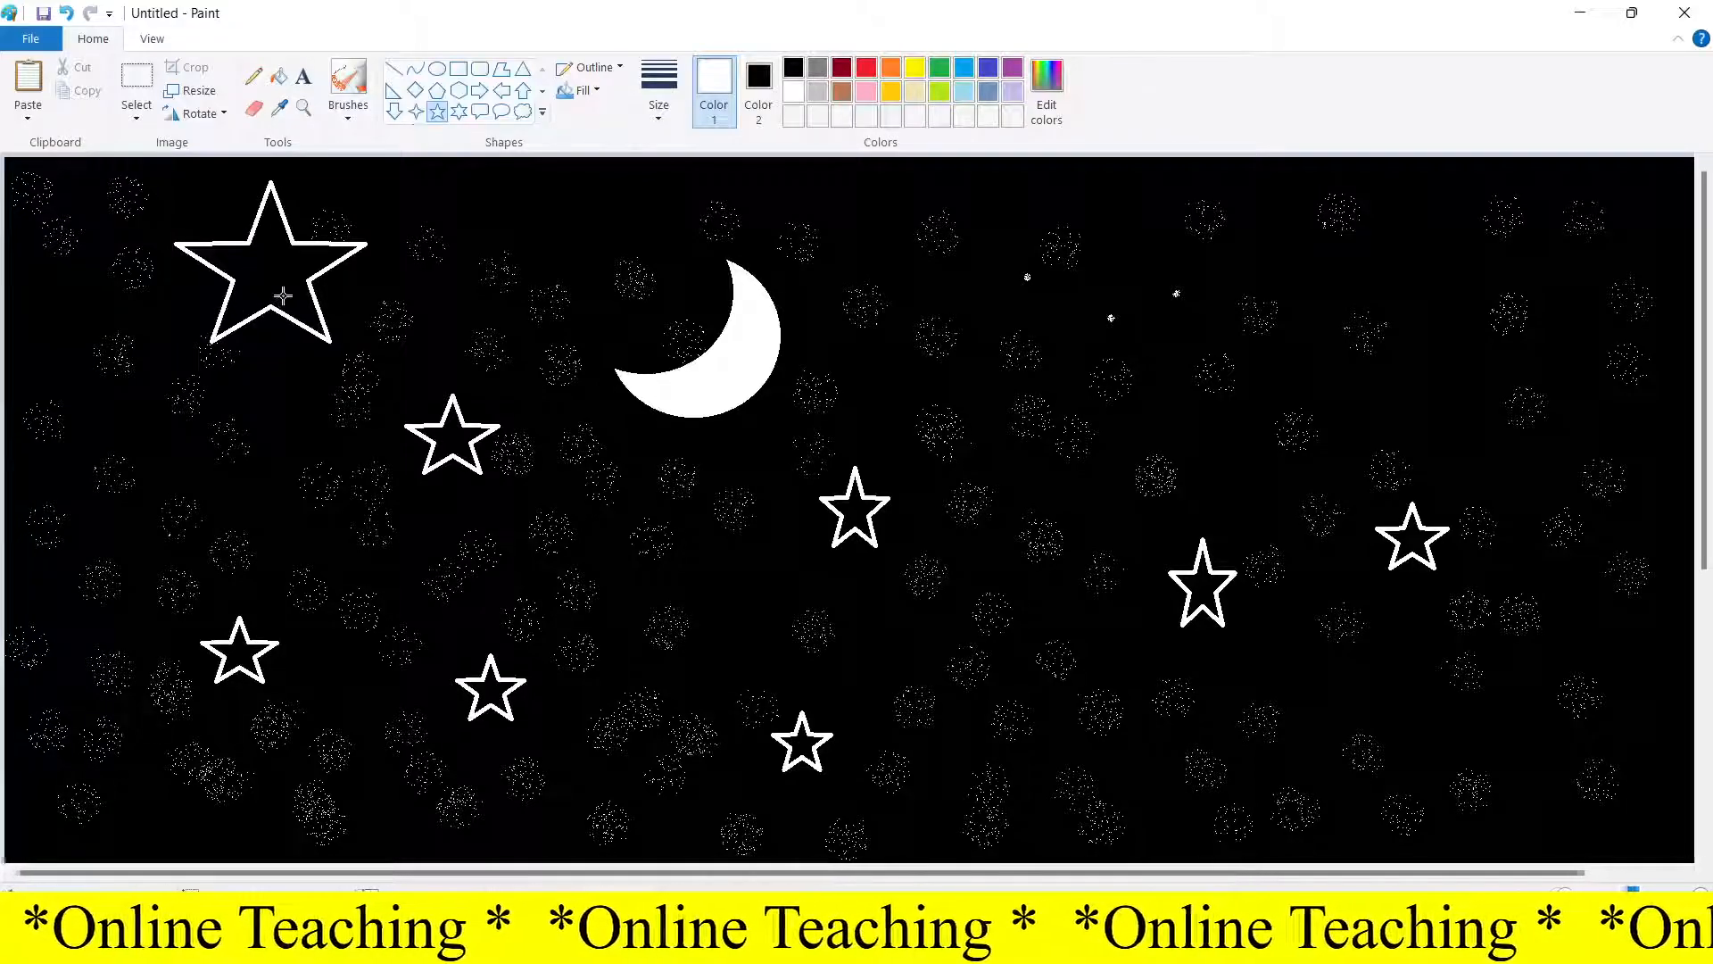
pyautogui.moveTo(1385, 217); pyautogui.dragTo(1483, 320)
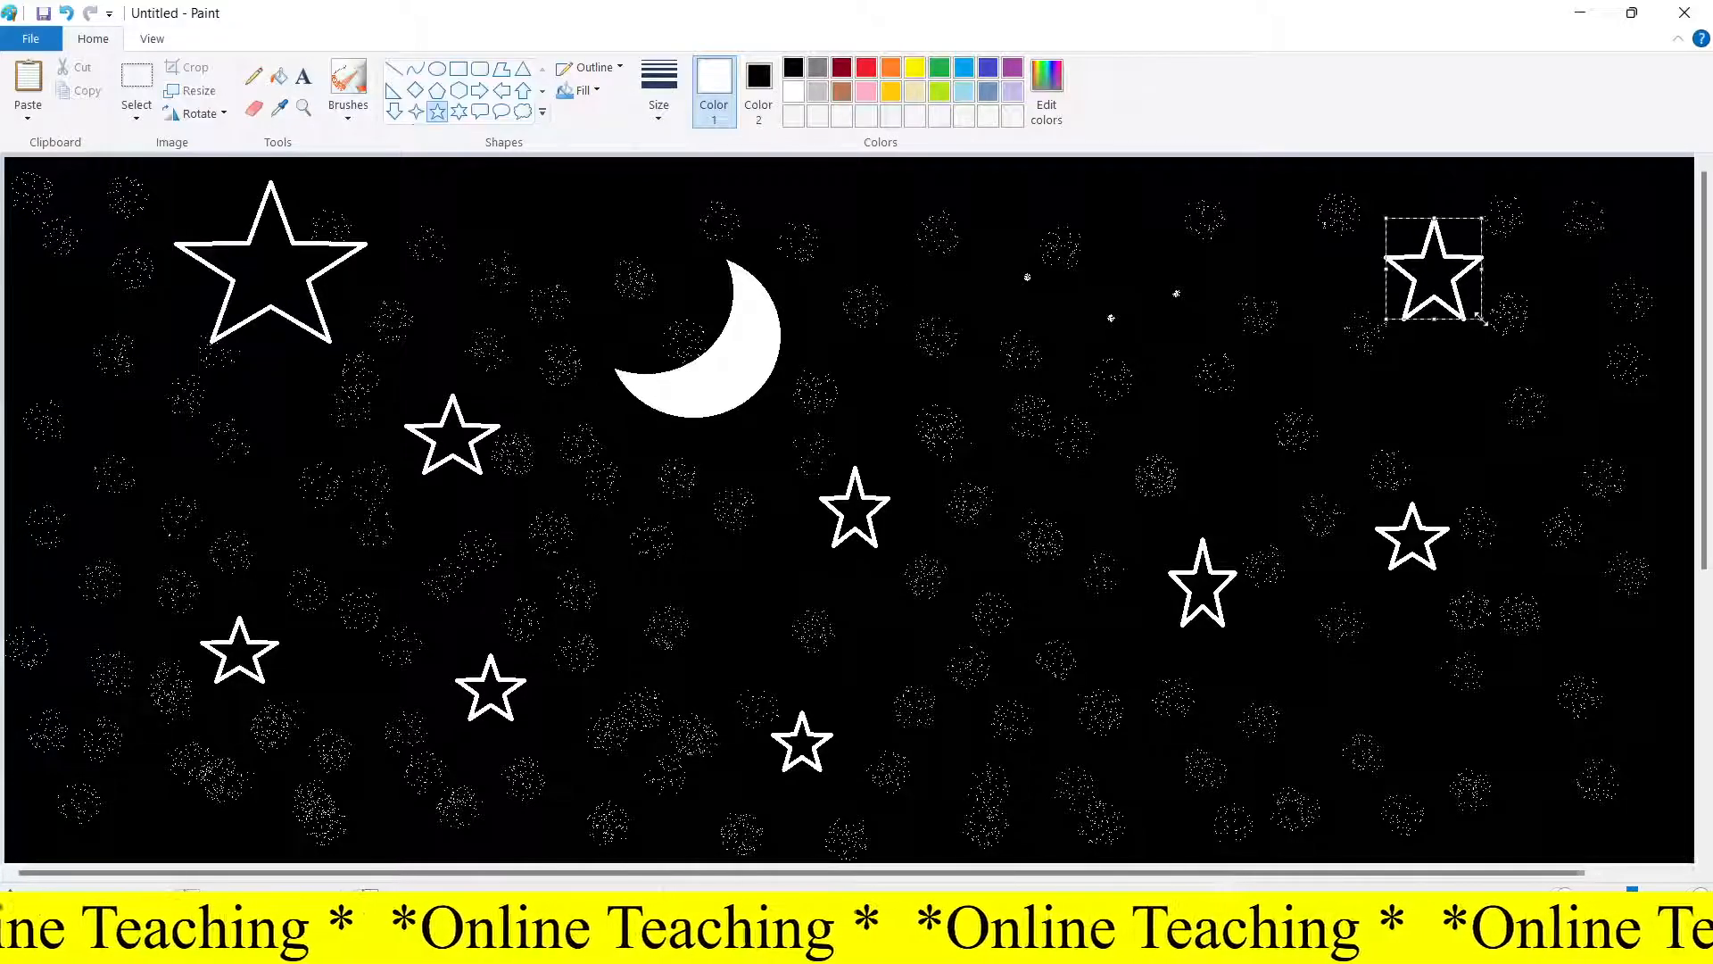
# Undo the two corner stars and redraw smaller white outlined stars in the upper-left and upper-right corners
pyautogui.hotkey('ctrl', 'z')
pyautogui.hotkey('ctrl', 'z')
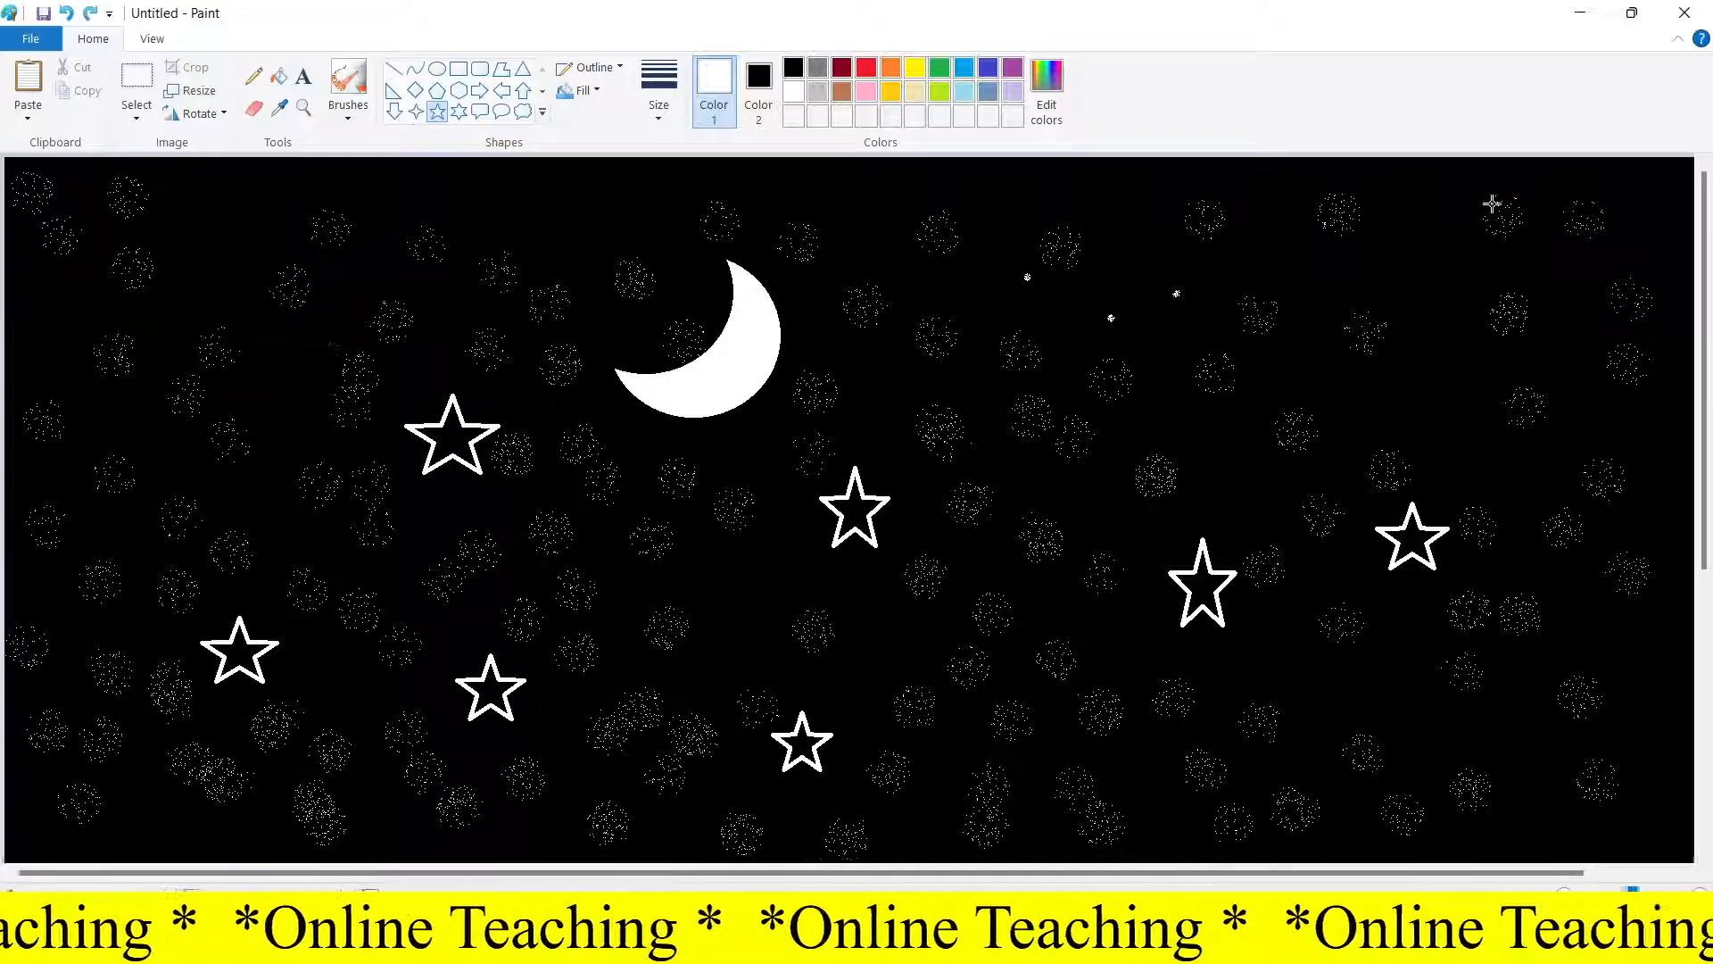
pyautogui.moveTo(191, 185); pyautogui.dragTo(272, 268)
pyautogui.moveTo(1390, 256); pyautogui.dragTo(1467, 341)
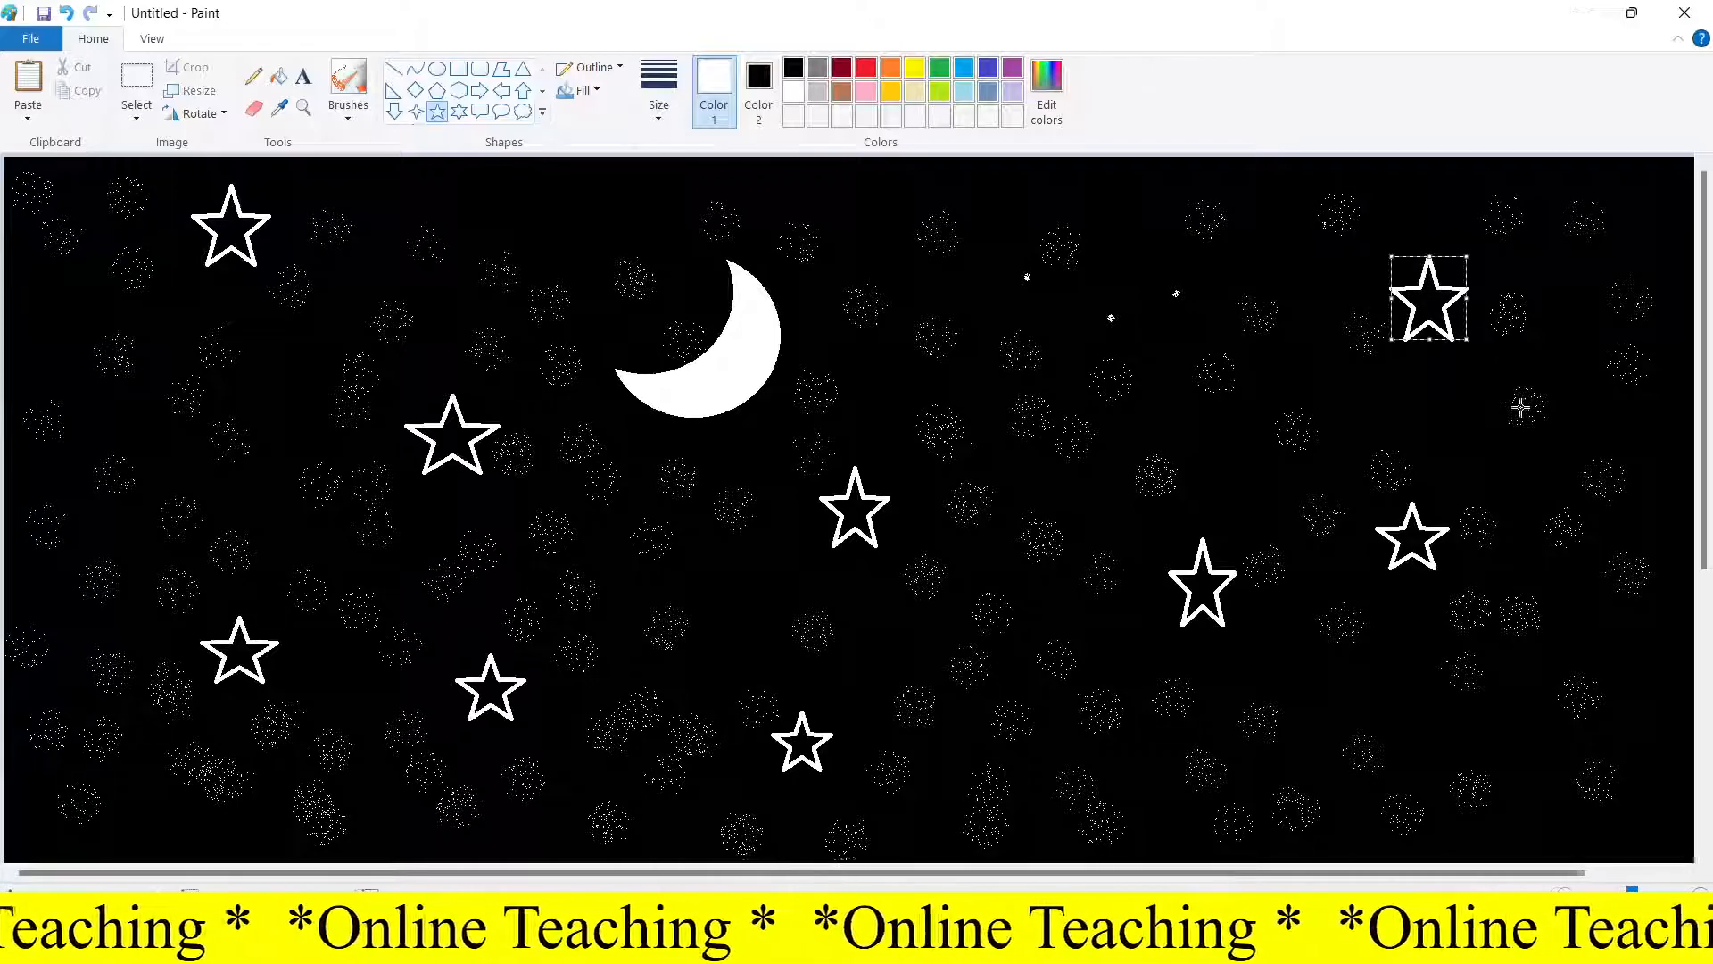